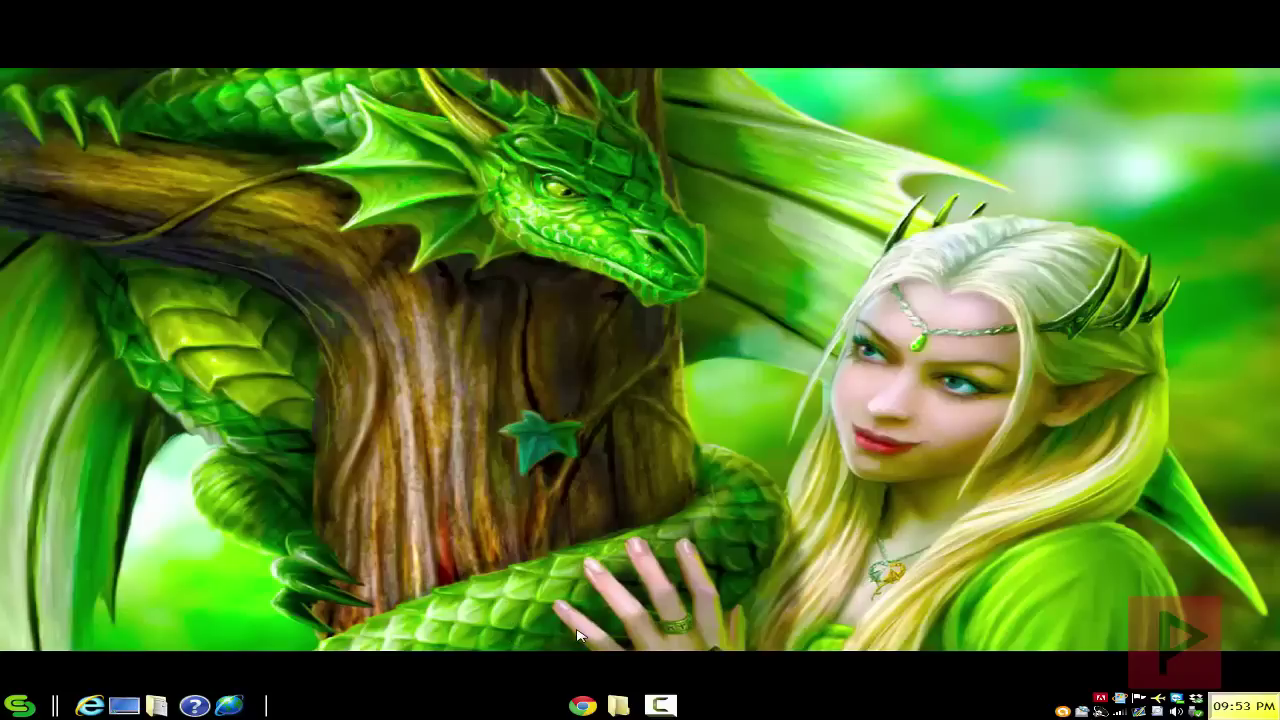
# Open the Computer window from the desktop menu and select the PS2_GAMES (I:) drive
pyautogui.rightClick(551, 515)
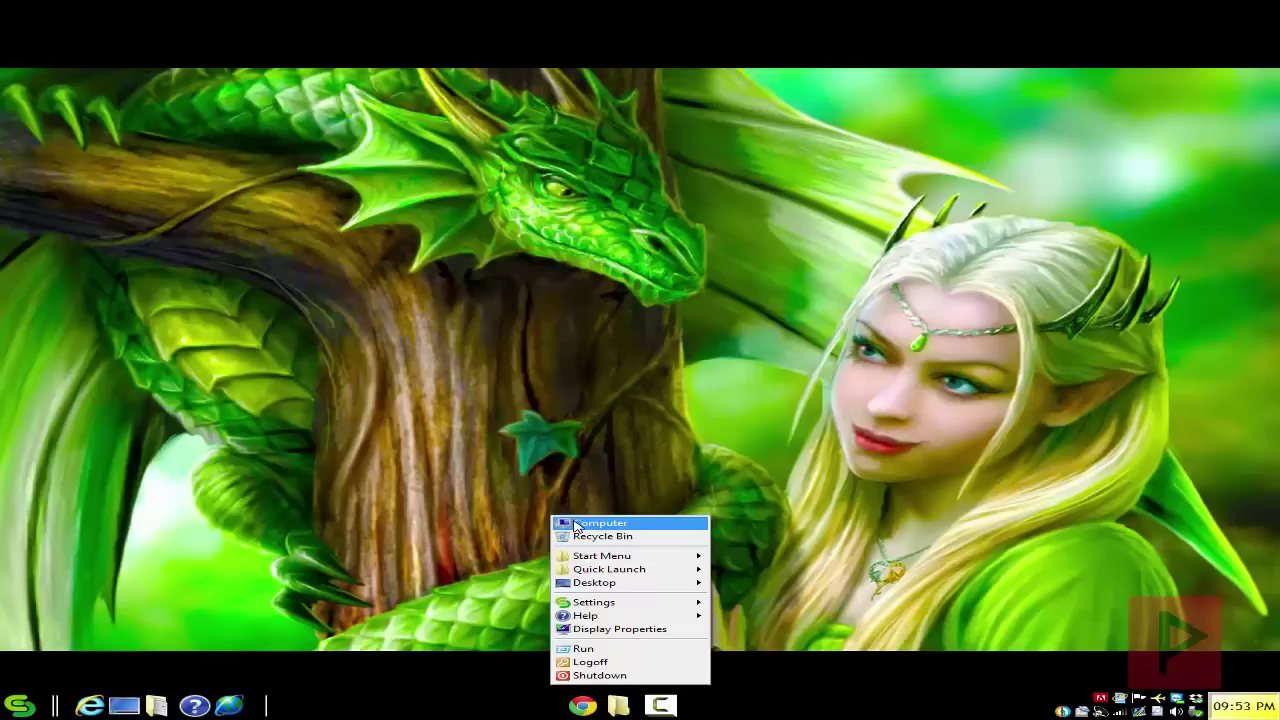
pyautogui.click(585, 520)
pyautogui.click(519, 247)
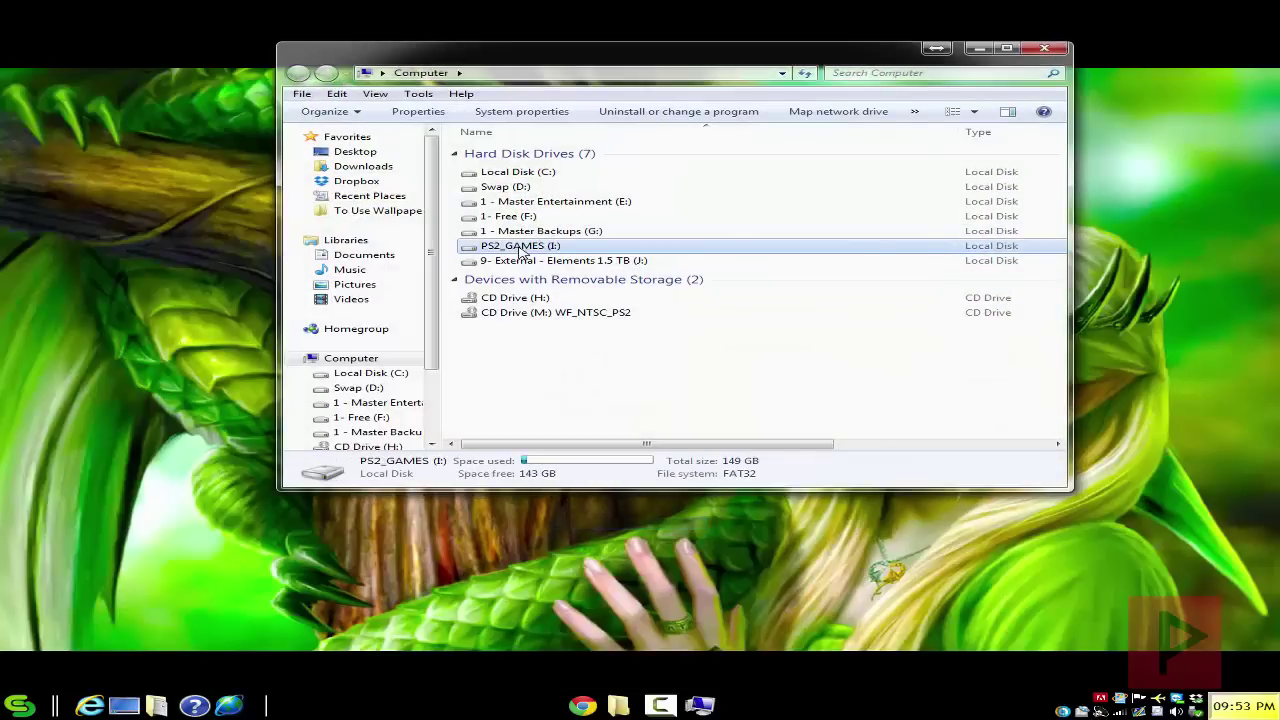
# Inspect the WD 15EADS USB disk's removal policy via PS2_GAMES properties, then cancel both dialogs
pyautogui.rightClick(519, 250)
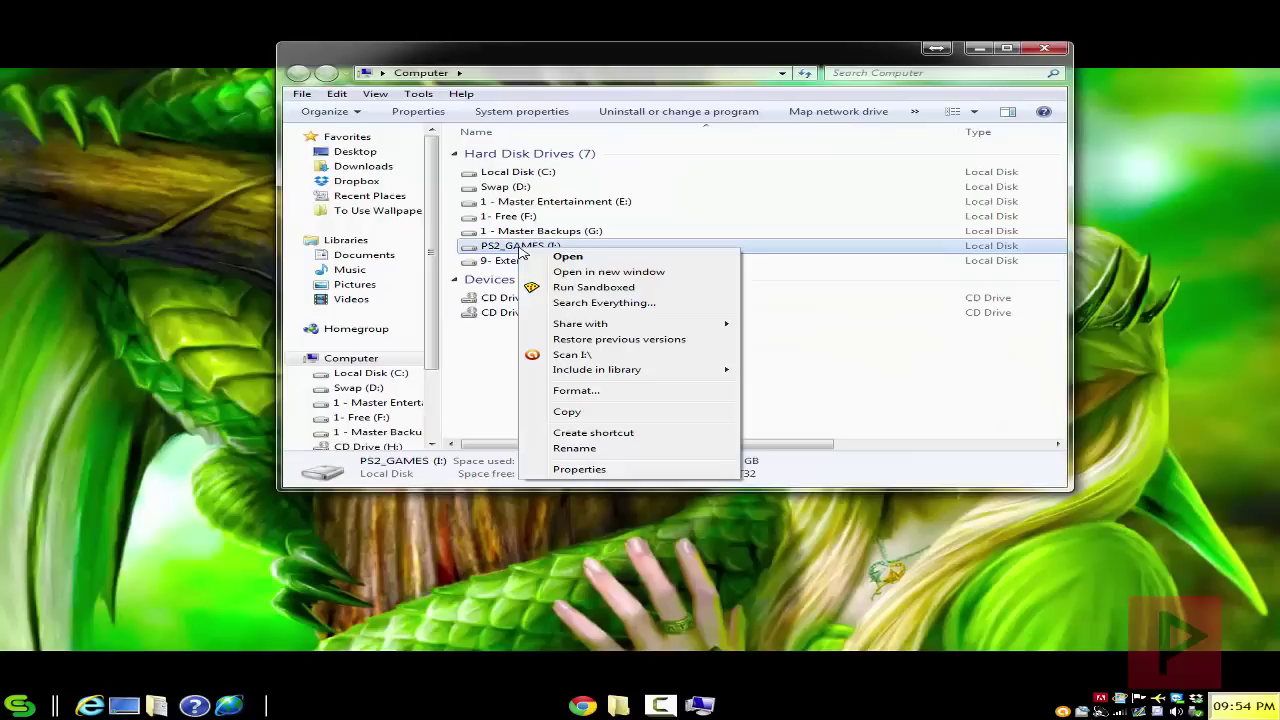
pyautogui.click(688, 470)
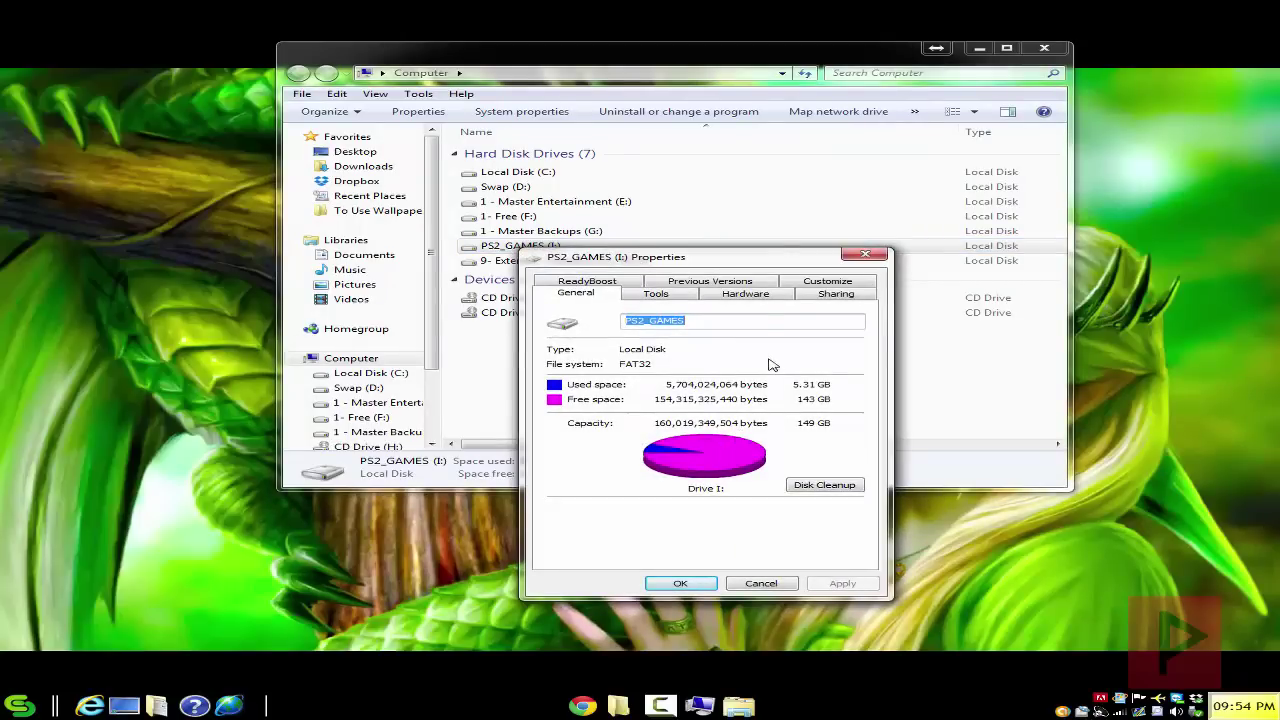
pyautogui.click(745, 294)
pyautogui.click(670, 394)
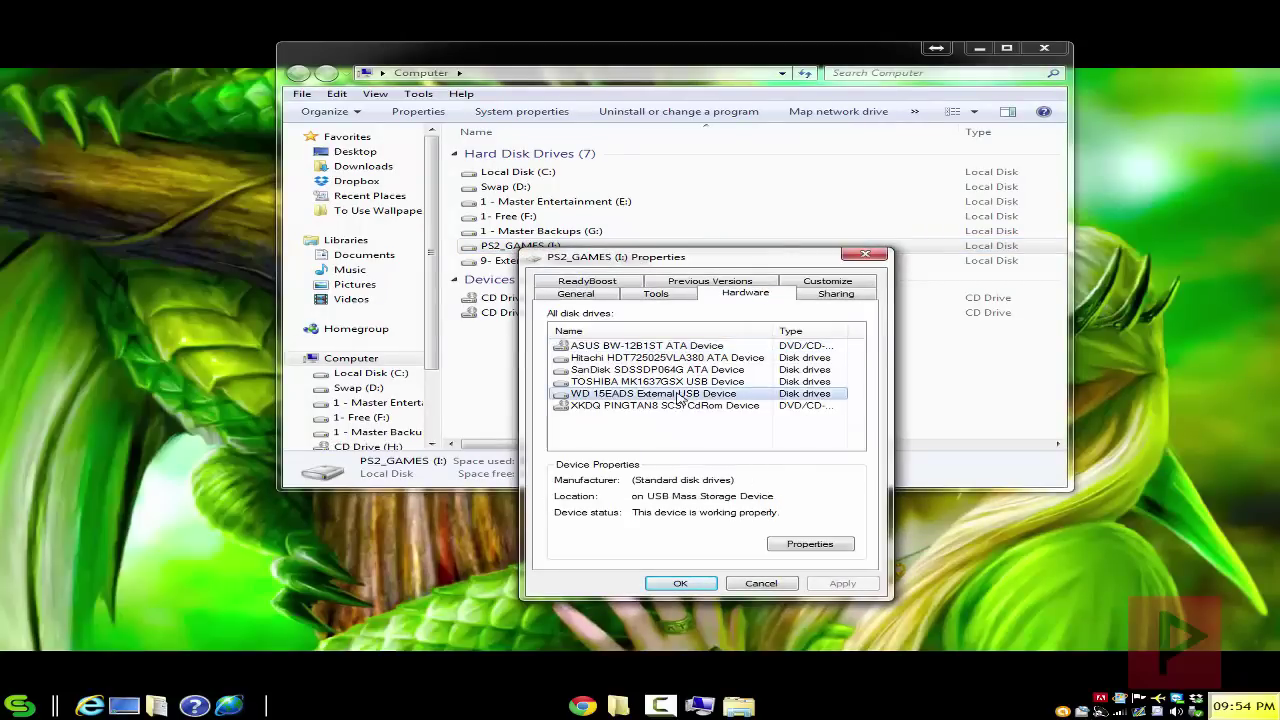
pyautogui.click(812, 545)
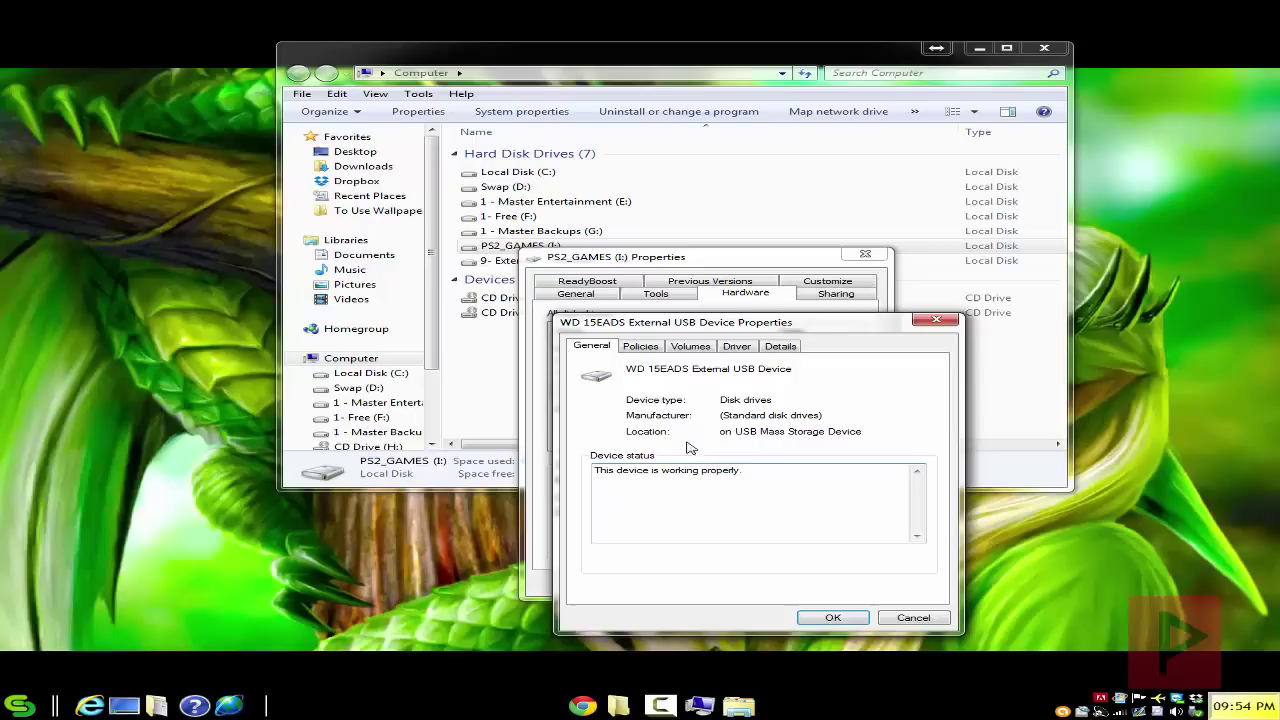
pyautogui.click(645, 347)
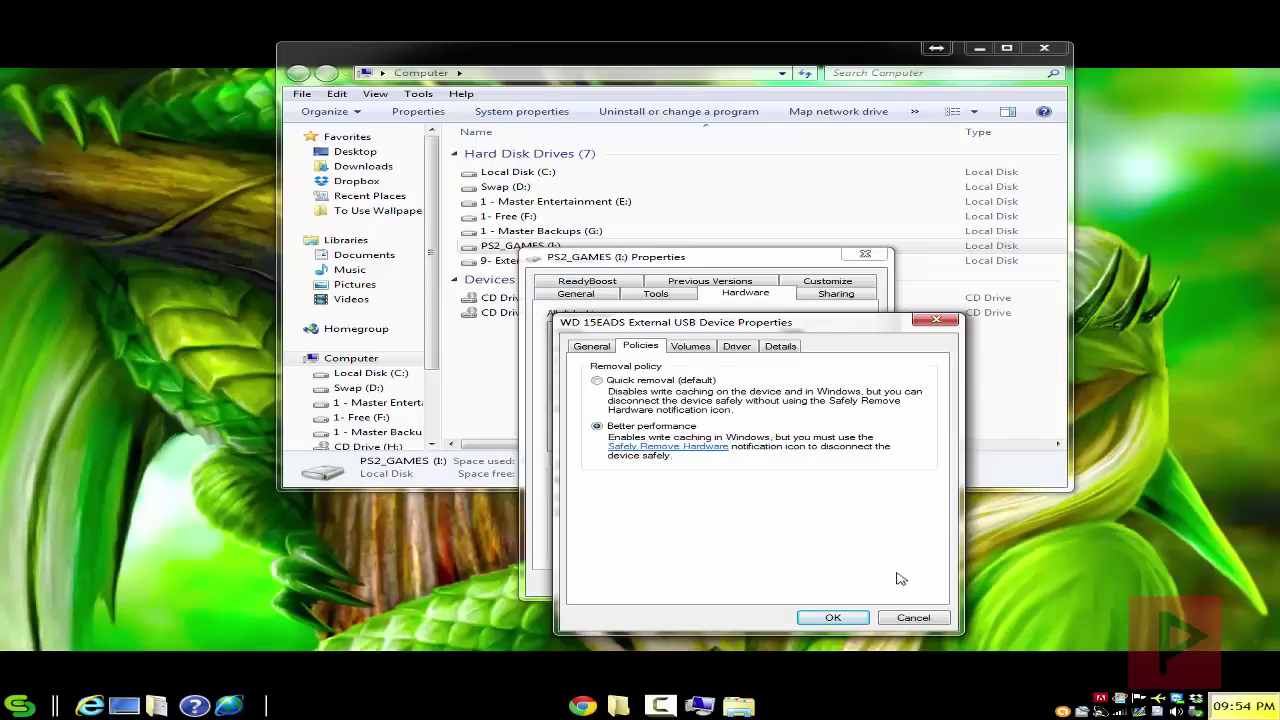
pyautogui.click(913, 617)
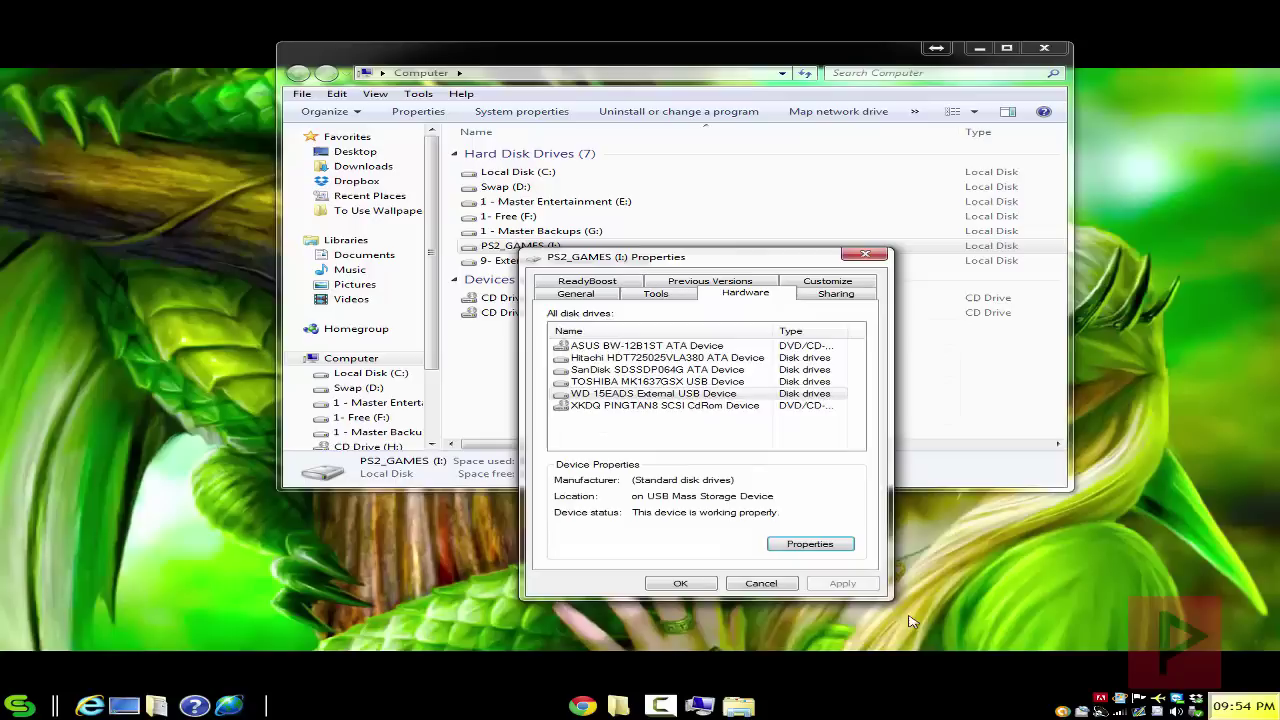
pyautogui.click(760, 583)
pyautogui.rightClick(576, 248)
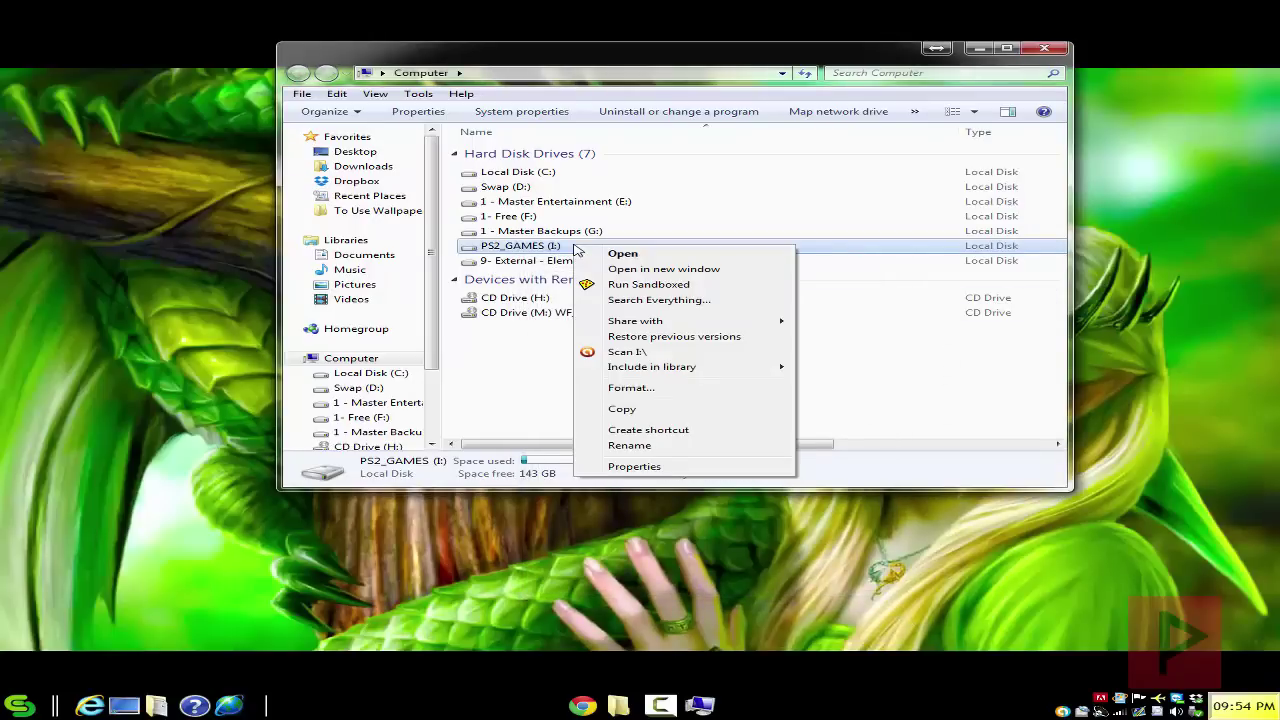
pyautogui.click(625, 388)
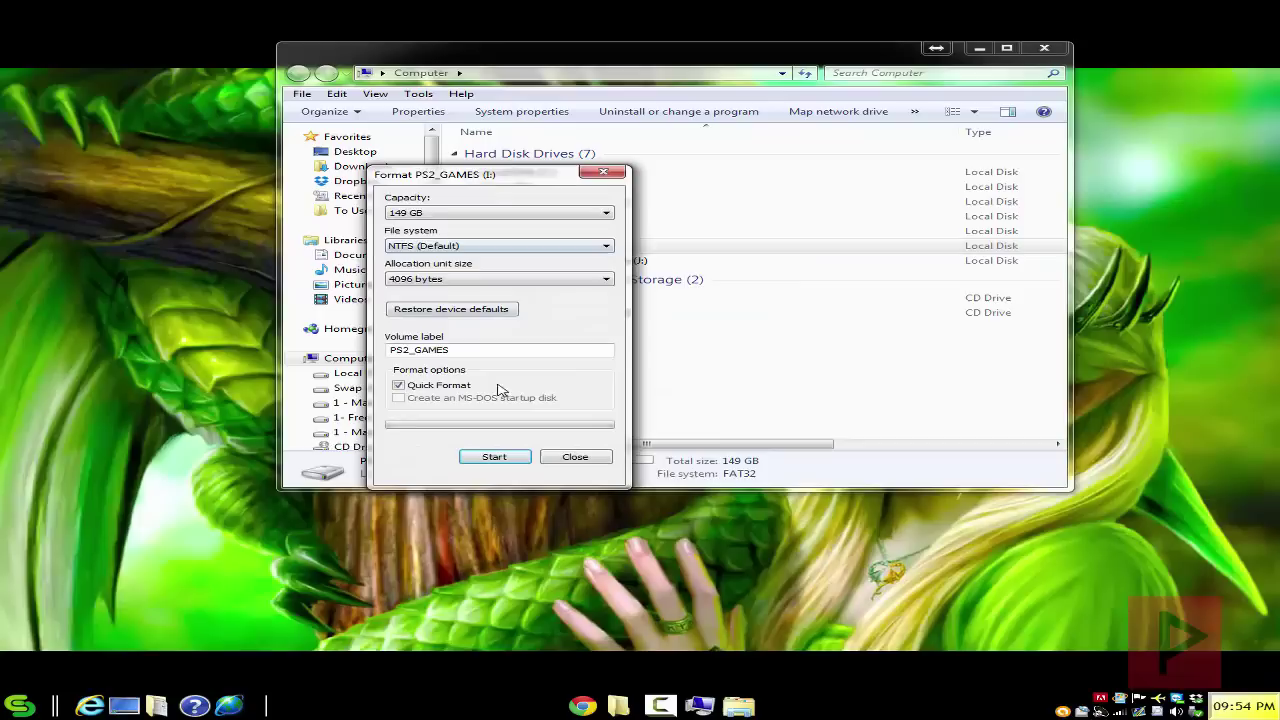
pyautogui.doubleClick(422, 350)
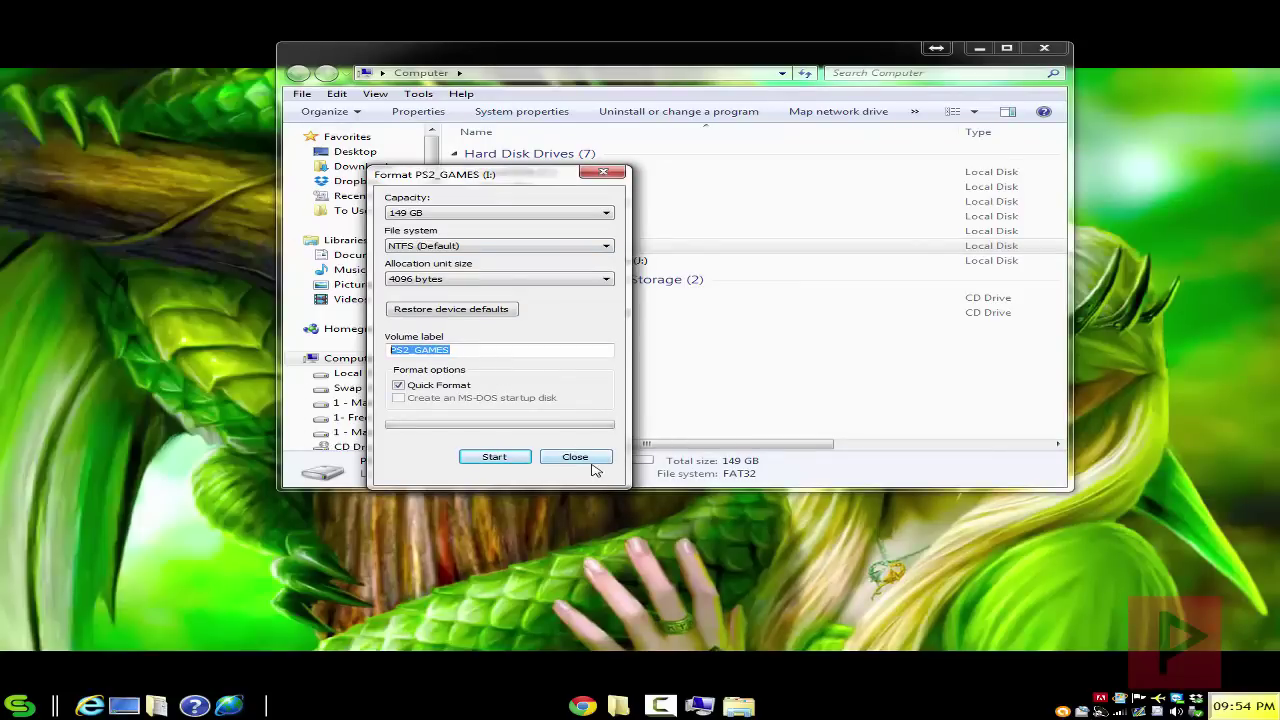
pyautogui.click(591, 460)
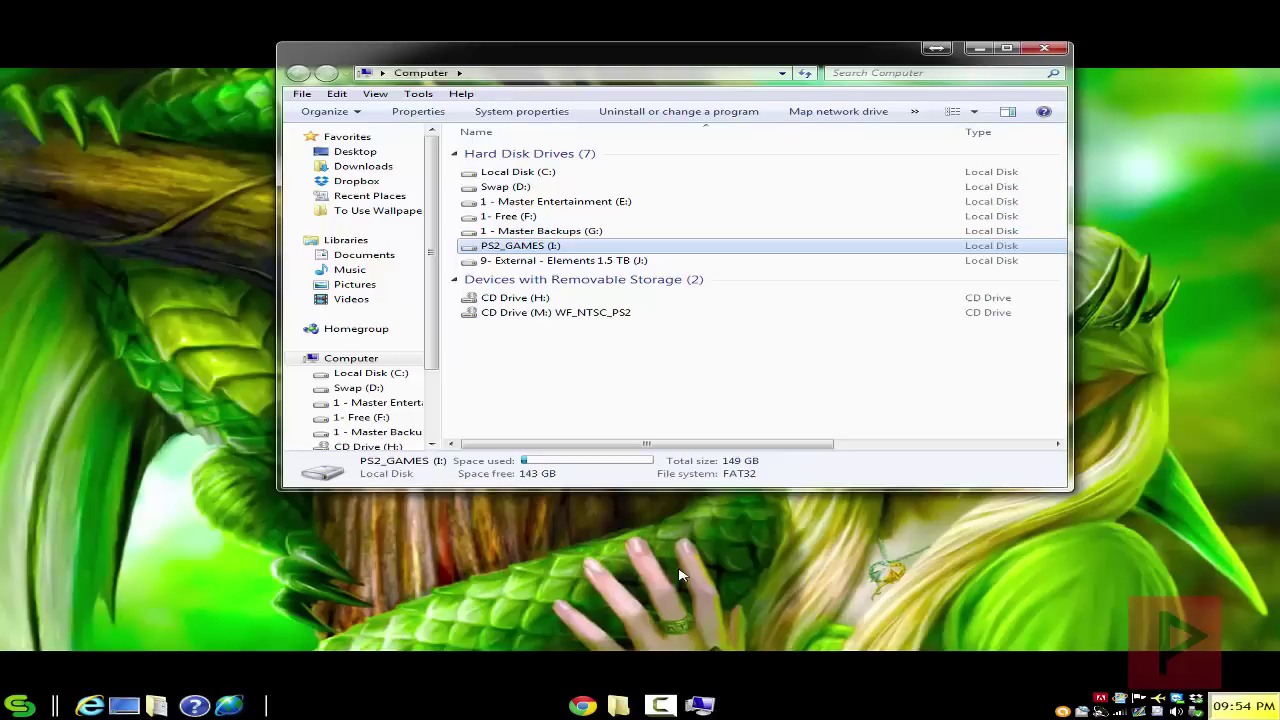
pyautogui.hotkey('alt', 'space')
pyautogui.press('Return')
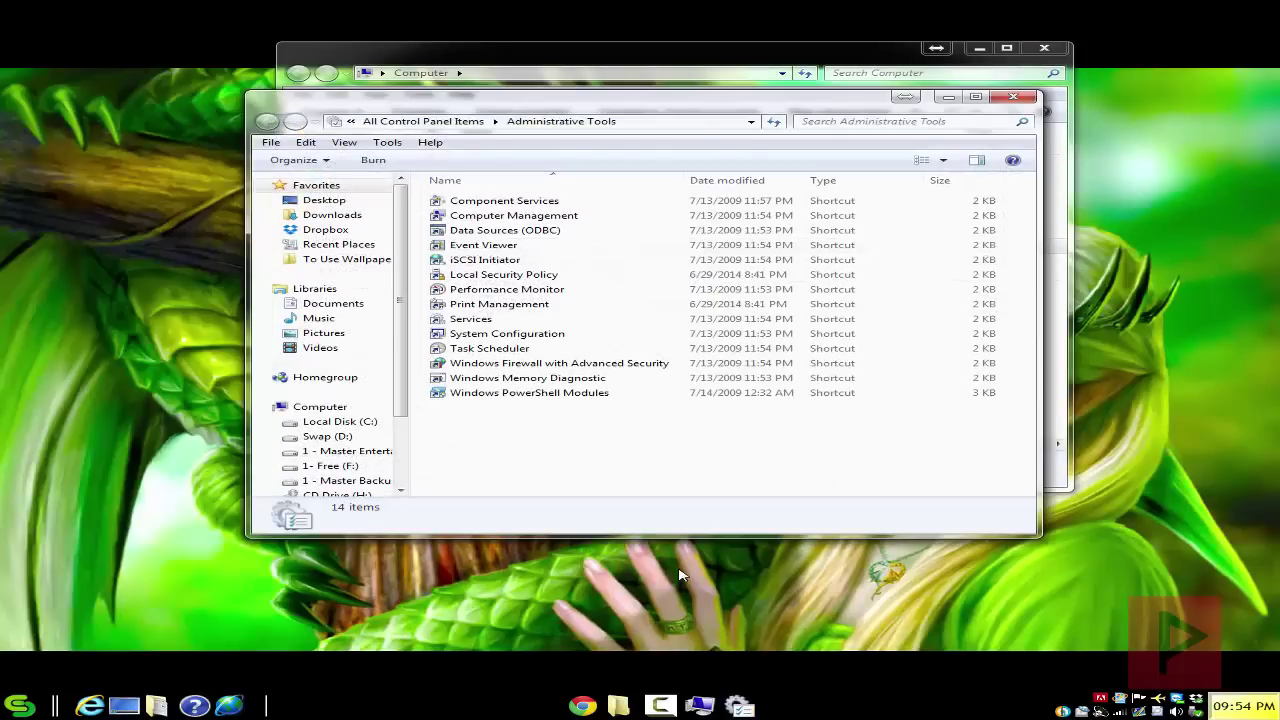
# Launch Computer Management from Administrative Tools and switch to the Storage > Disk Management view
pyautogui.doubleClick(550, 217)
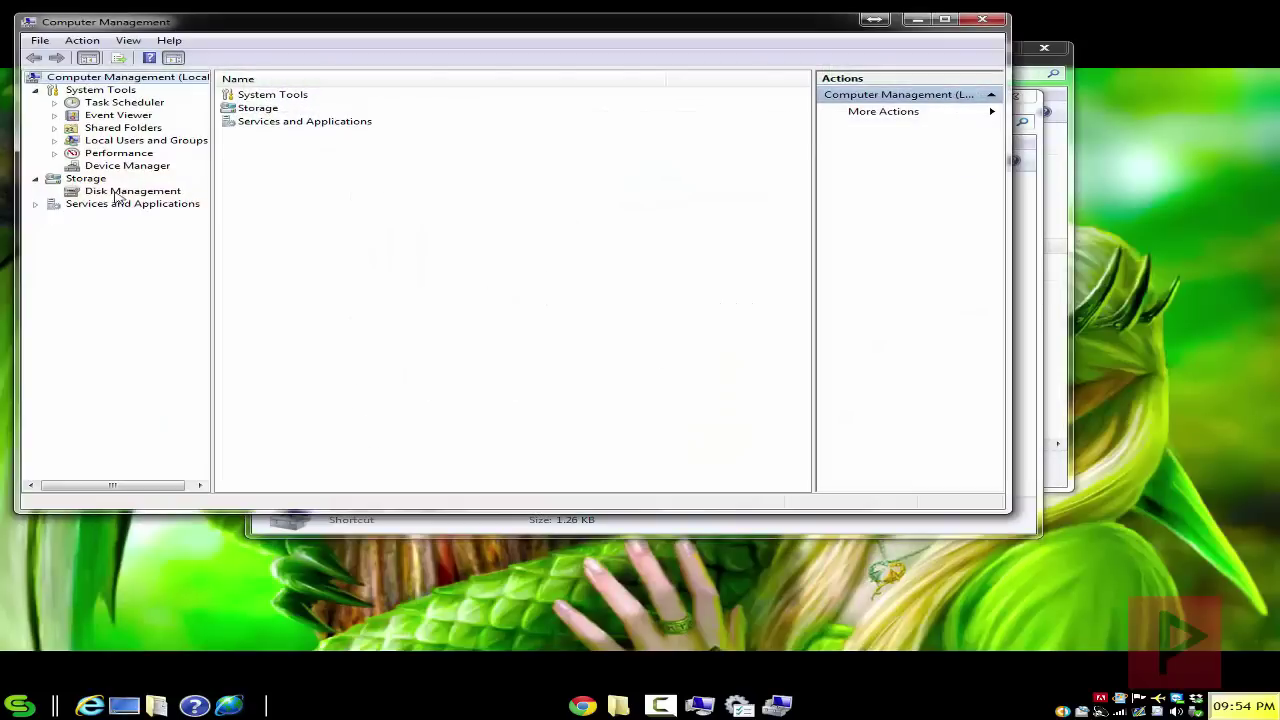
pyautogui.click(121, 191)
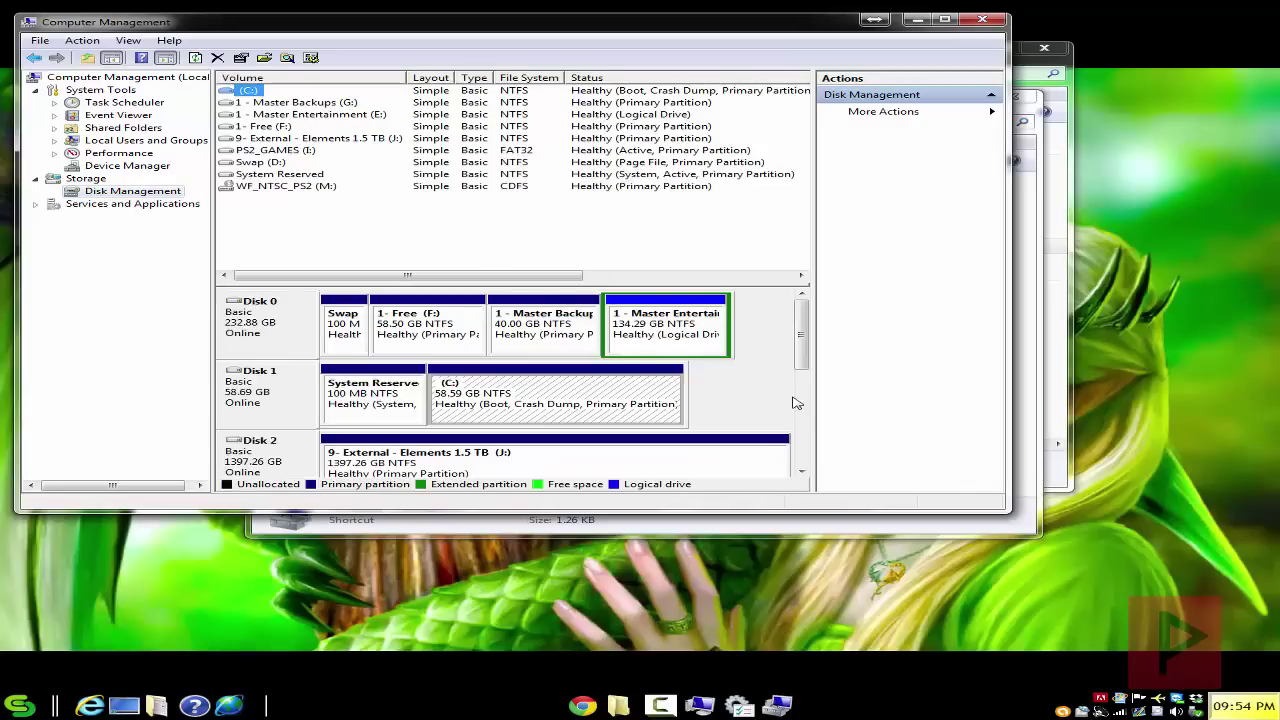
# Select the PS2_GAMES (I:) volume and bring up the context menu for its Disk 3 partition
pyautogui.click(275, 150)
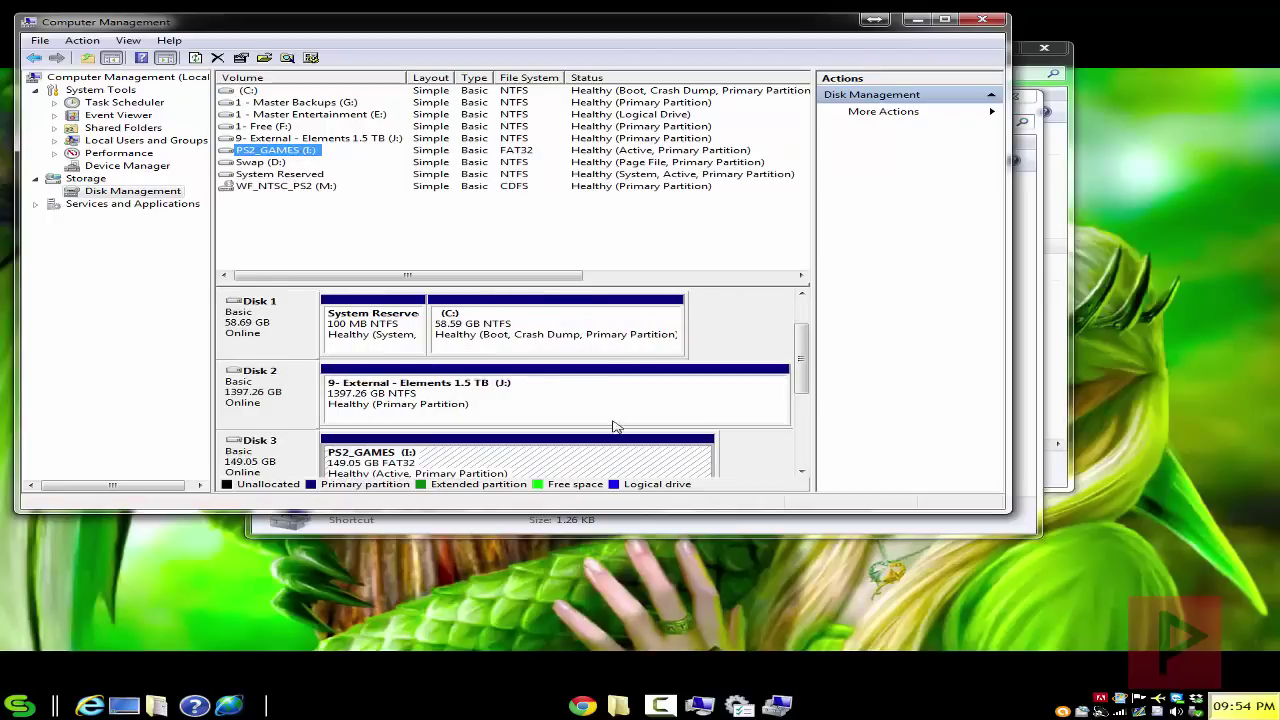
pyautogui.click(803, 471)
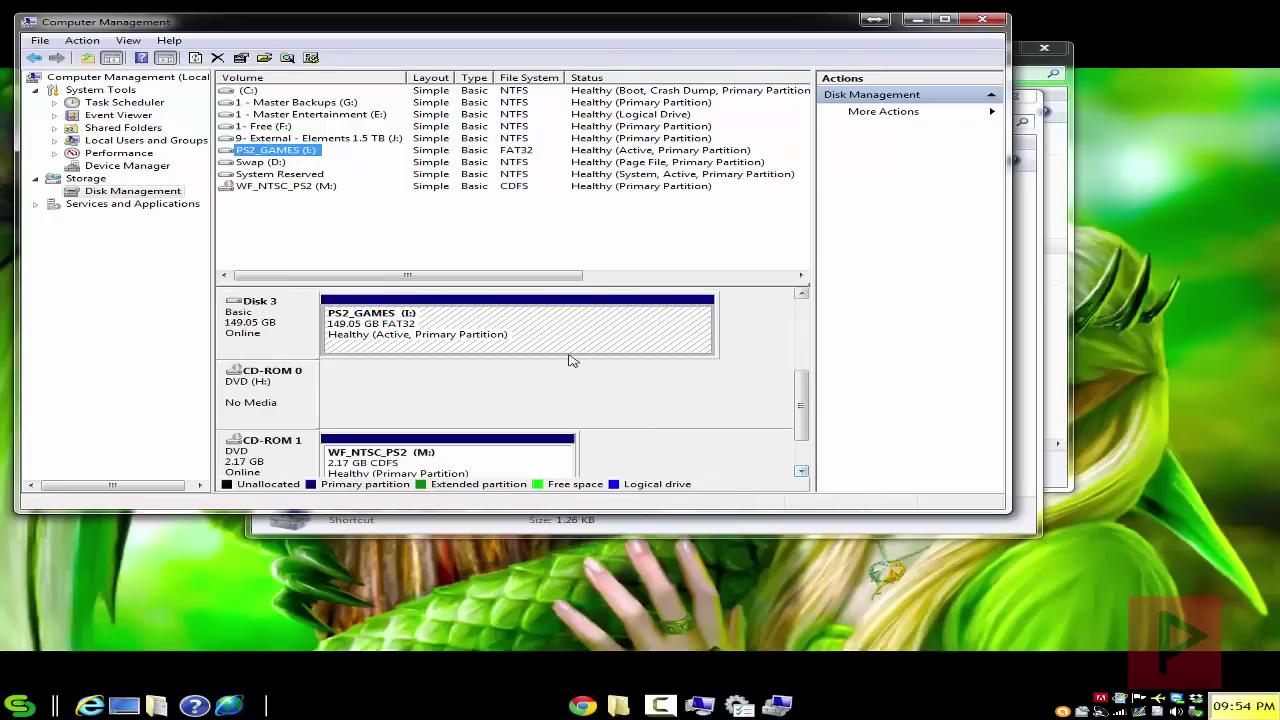
pyautogui.rightClick(557, 337)
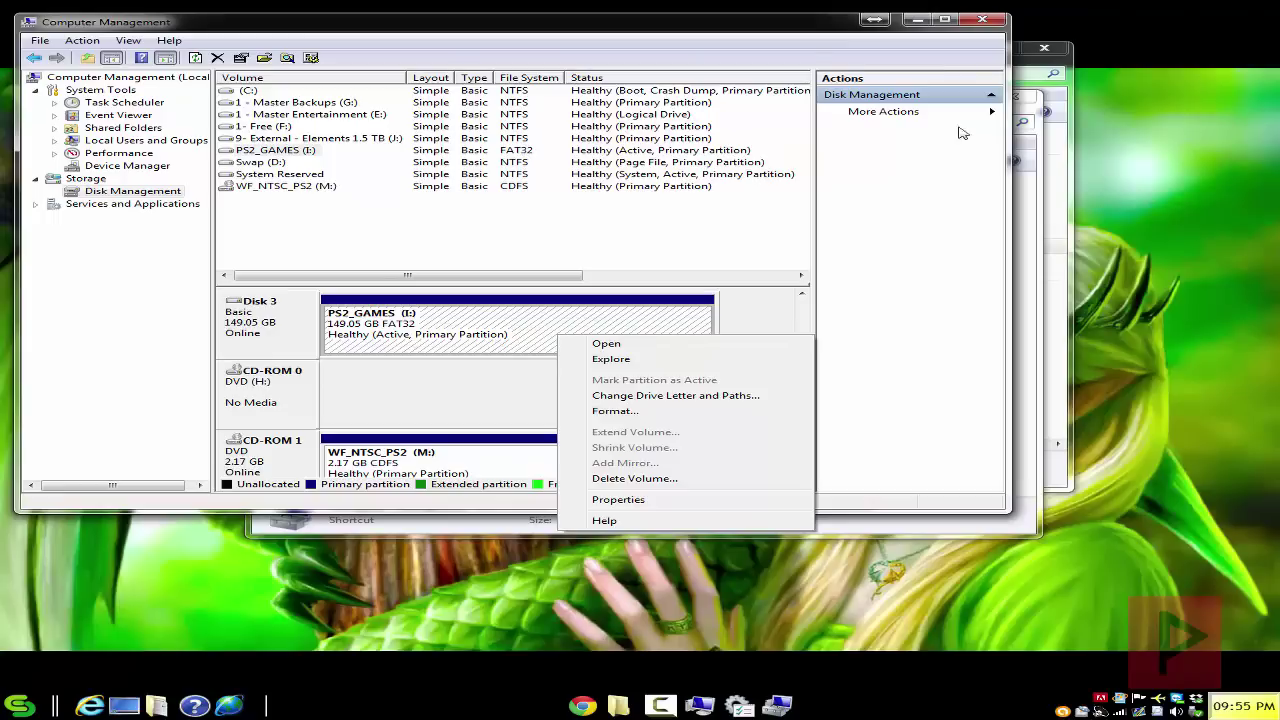
# Close Computer Management, Administrative Tools and the Computer window
pyautogui.click(982, 19)
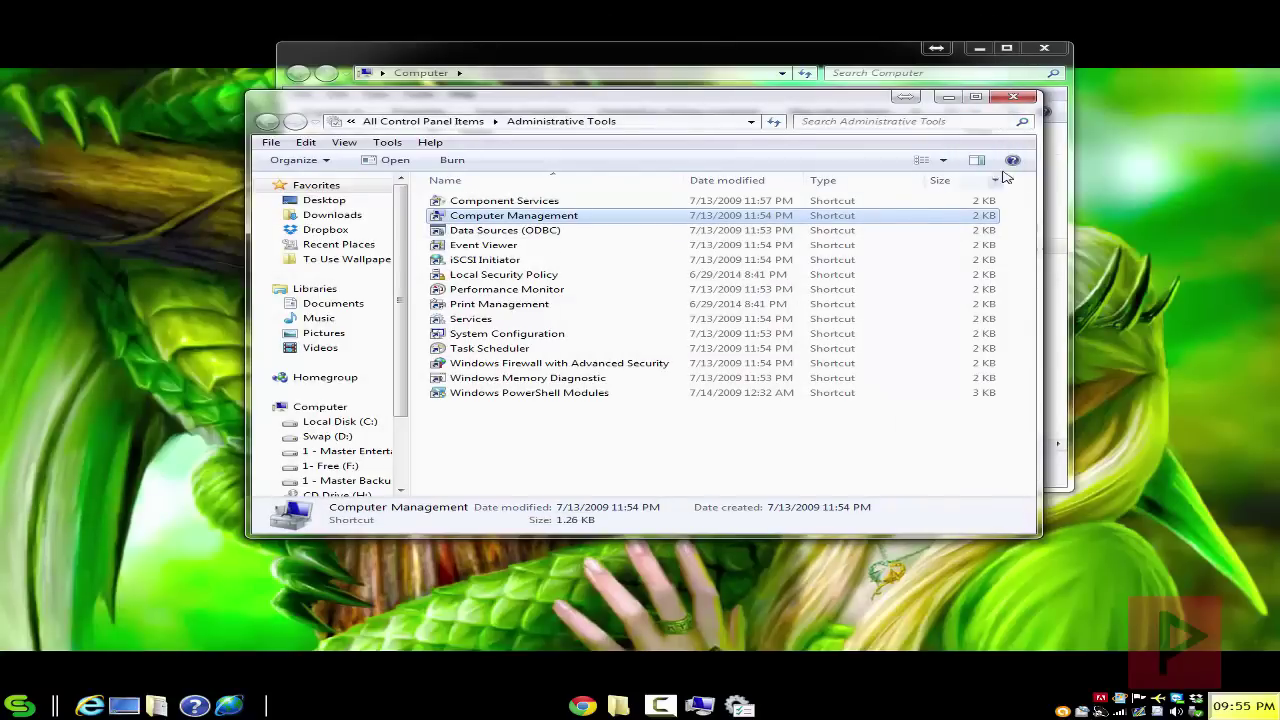
pyautogui.click(1014, 97)
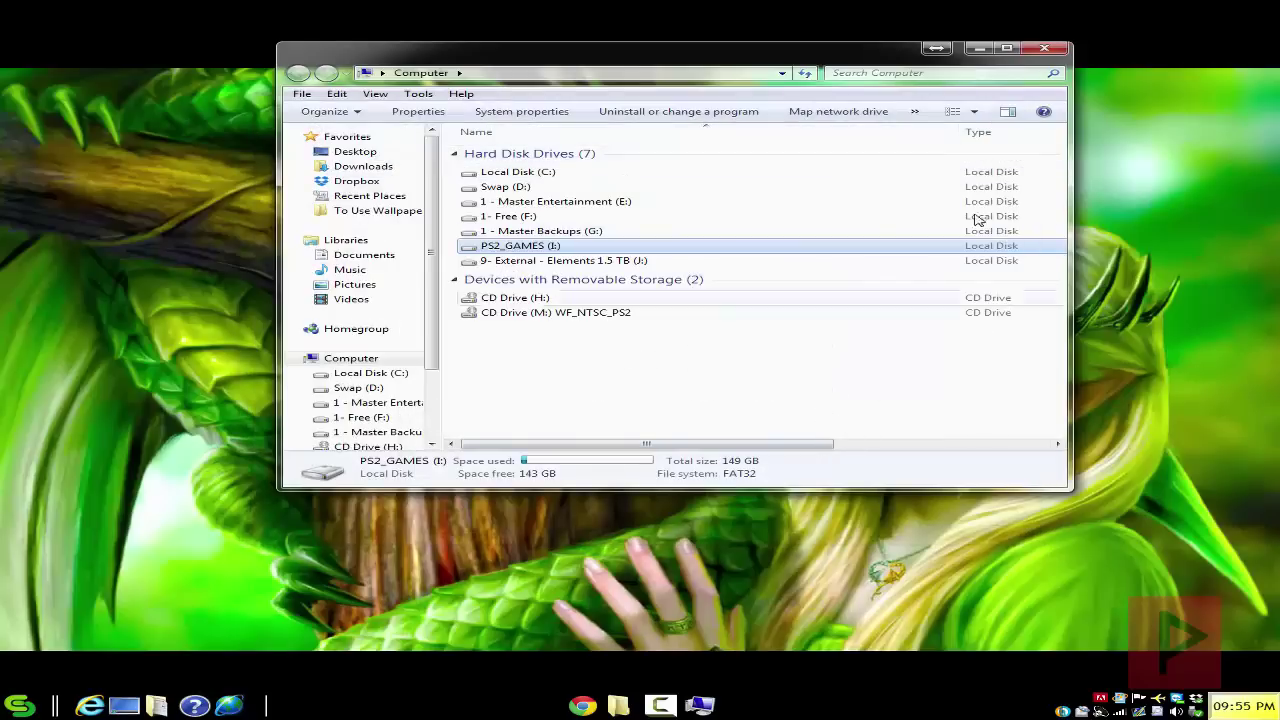
pyautogui.click(1044, 48)
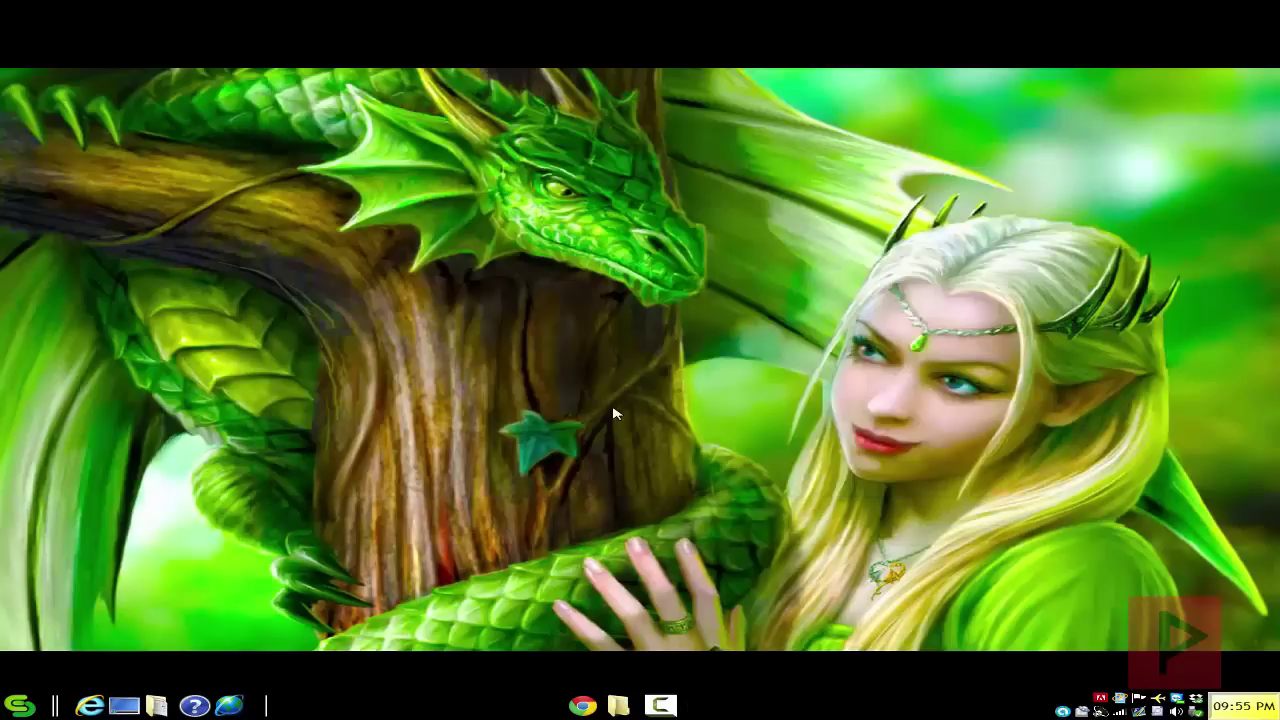
# Launch USBExtreme Game Installer from the taskbar after dismissing the Everything search
pyautogui.hotkey('ctrl', 'alt', 'e')
pyautogui.press('Escape')
pyautogui.click(660, 705)
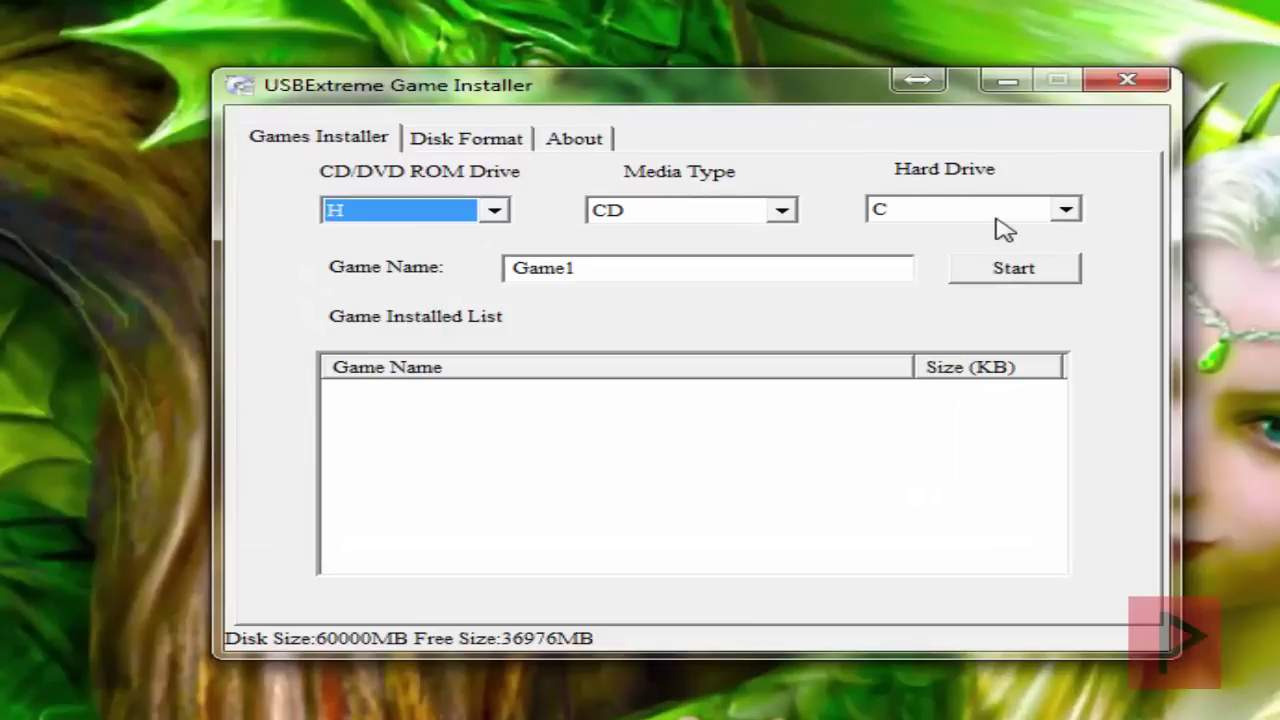
pyautogui.click(922, 234)
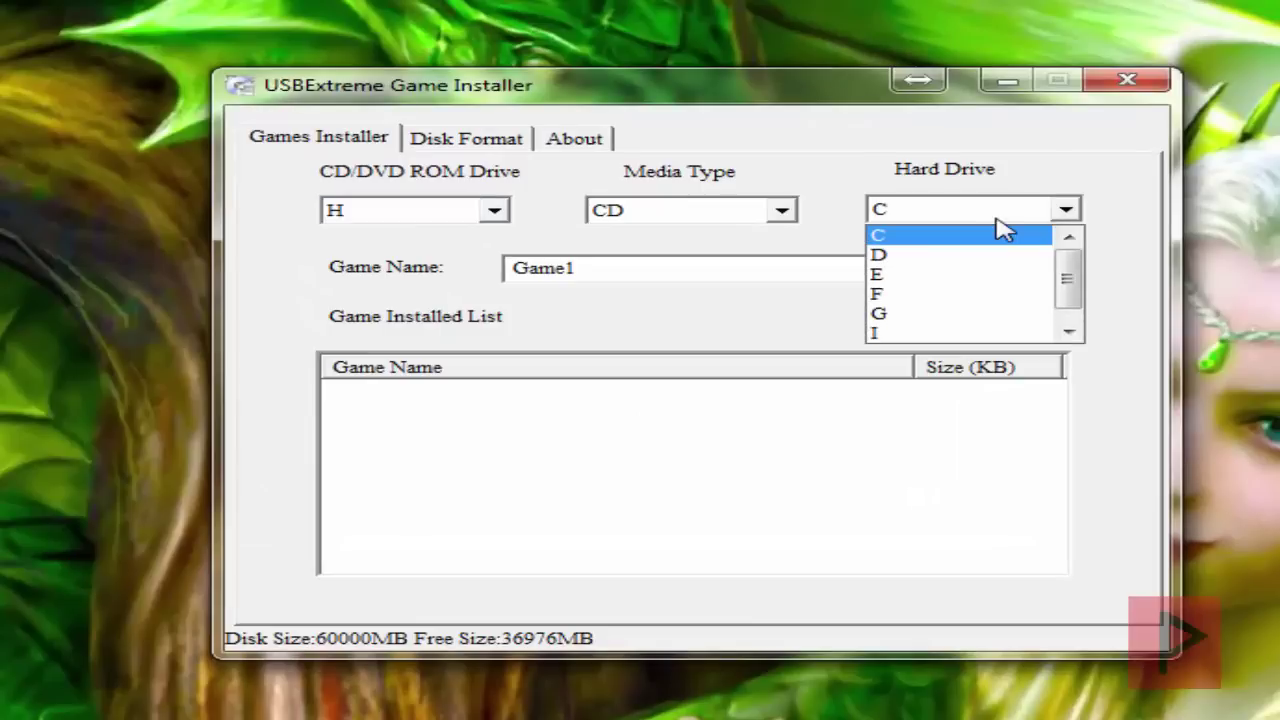
pyautogui.click(957, 195)
pyautogui.click(455, 147)
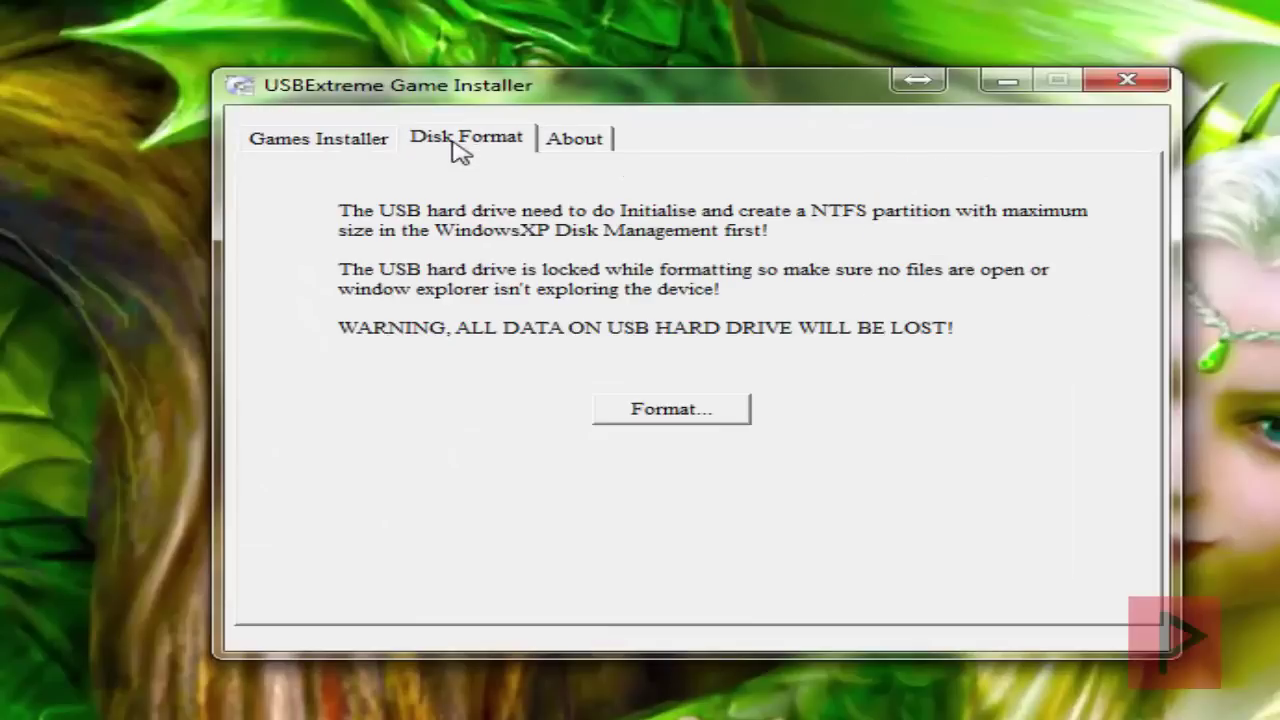
pyautogui.click(696, 414)
pyautogui.click(660, 404)
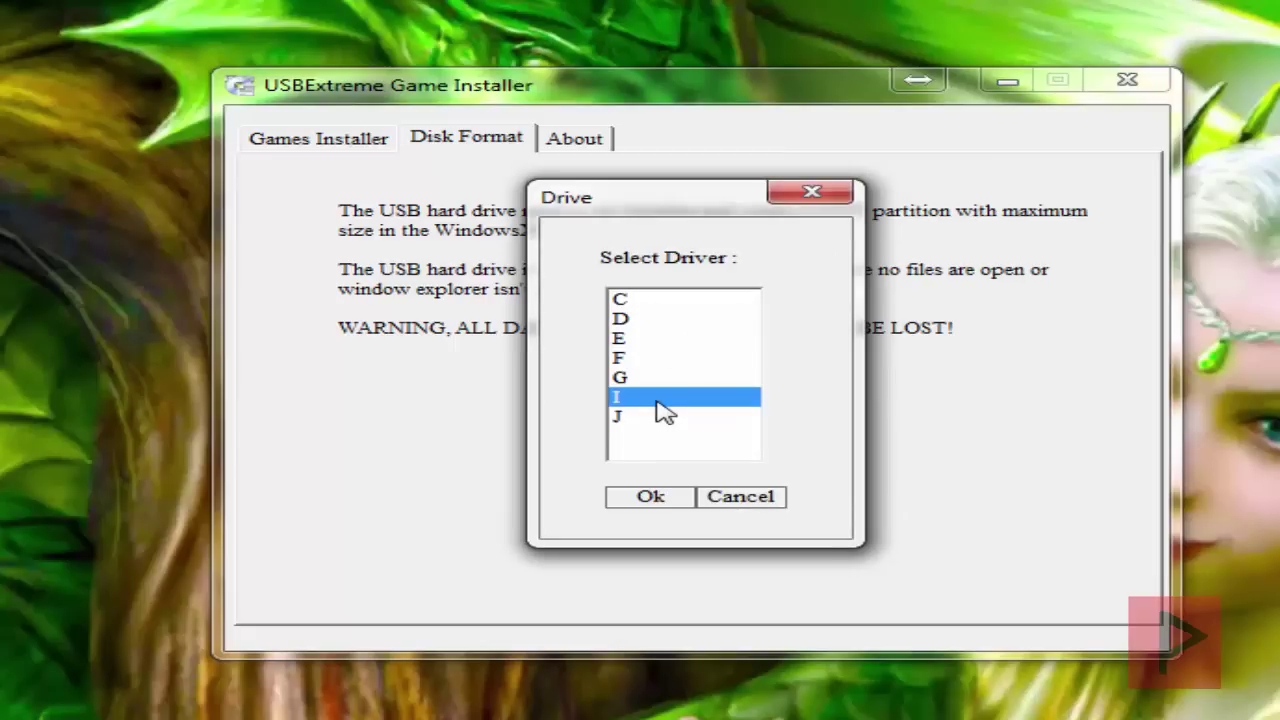
pyautogui.click(779, 496)
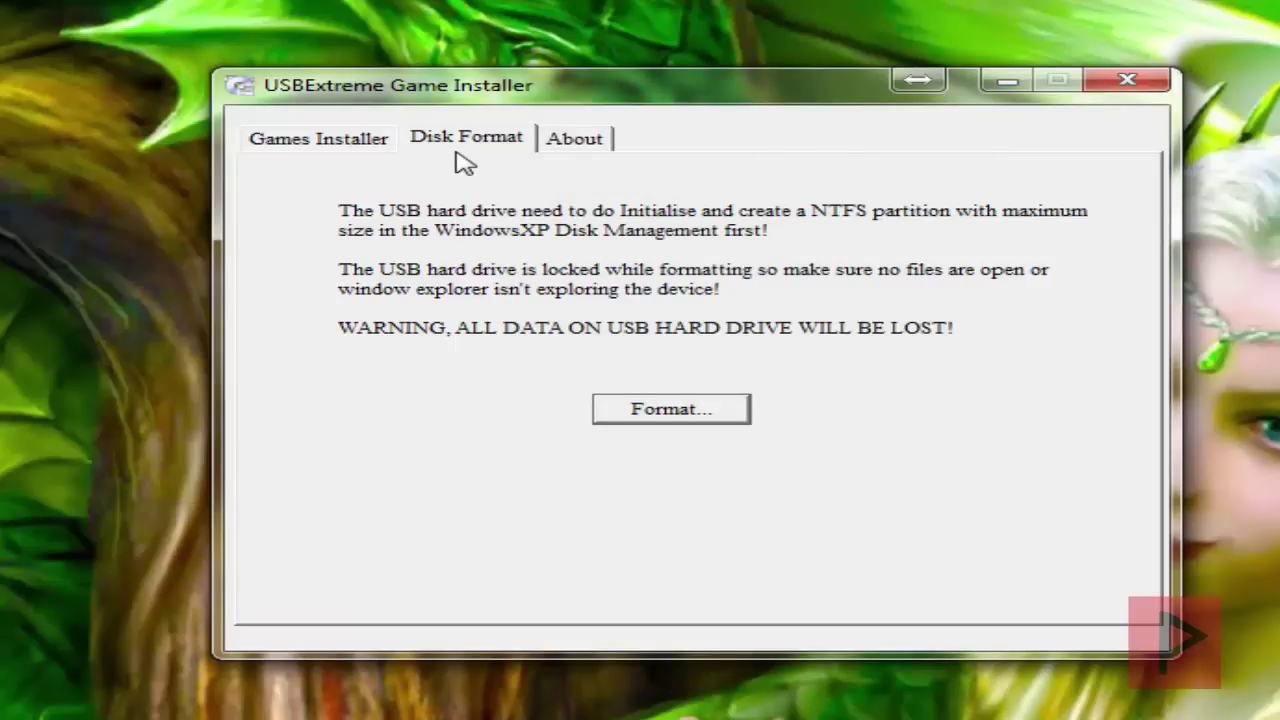
# Set the target hard drive to I and view Wipeout Fusion Test's Delete/Rename/Copy menu without acting
pyautogui.click(343, 140)
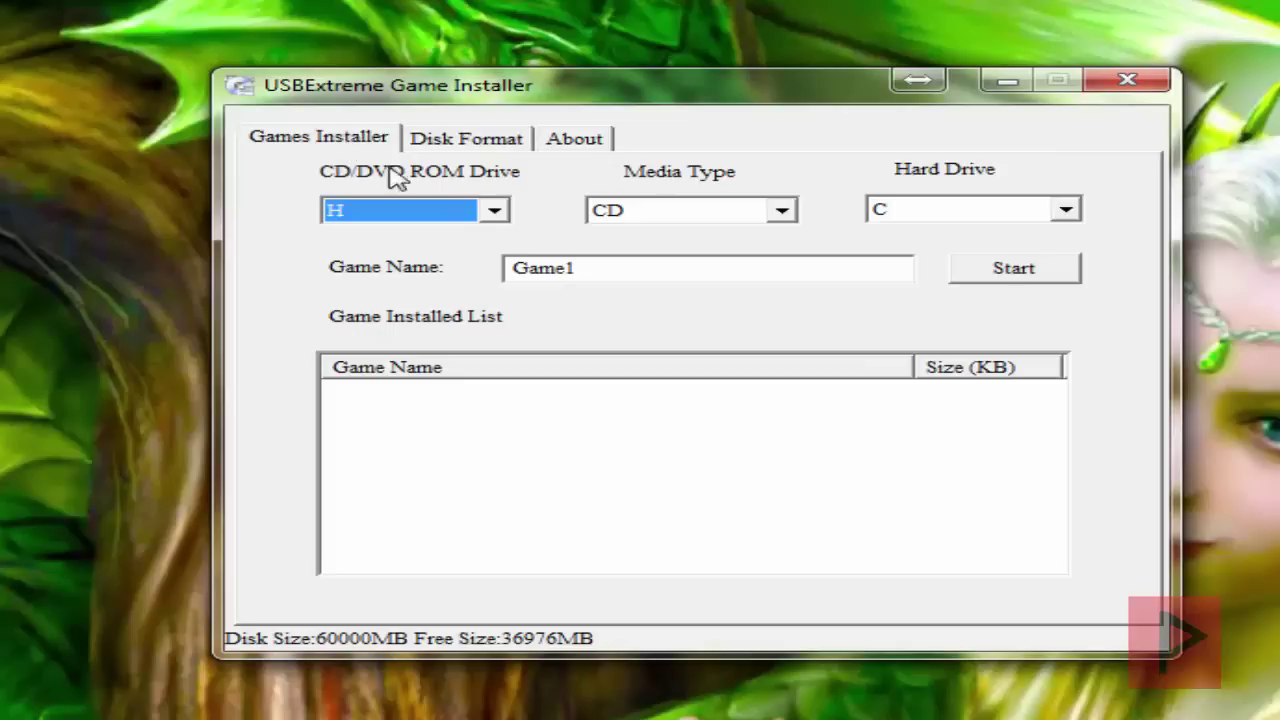
pyautogui.click(1066, 210)
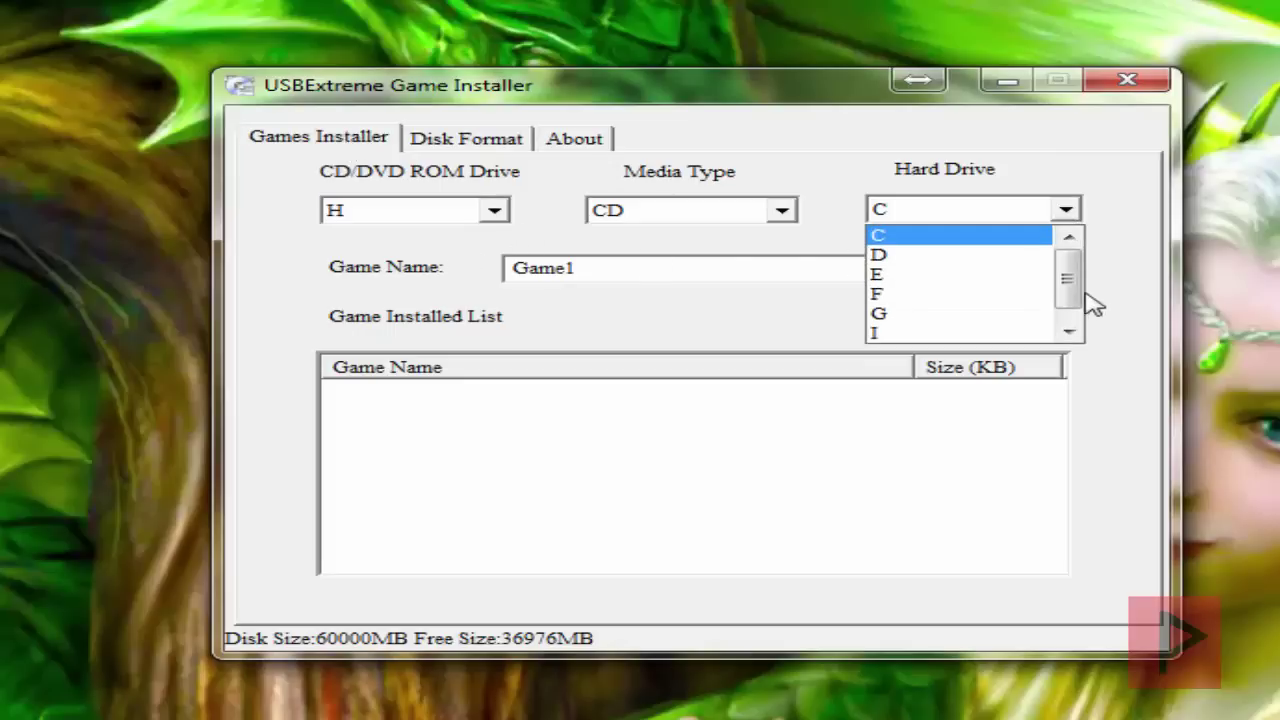
pyautogui.click(1070, 331)
pyautogui.click(1020, 316)
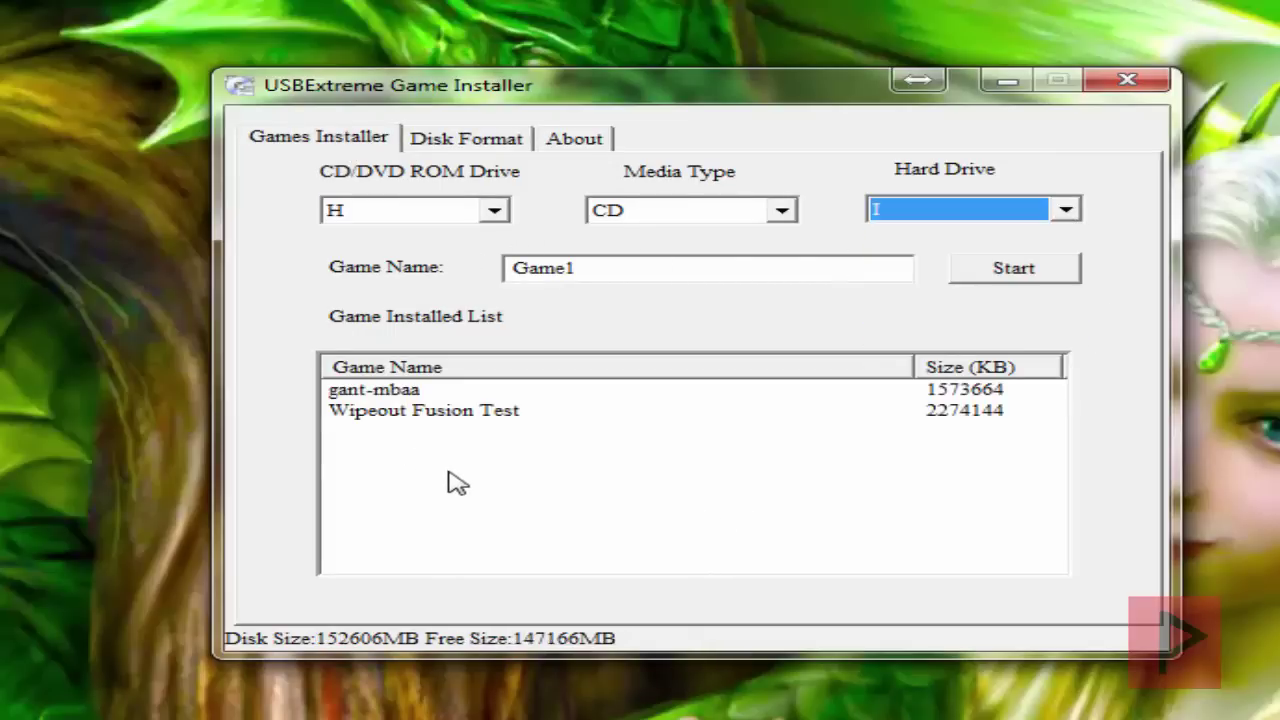
pyautogui.rightClick(460, 420)
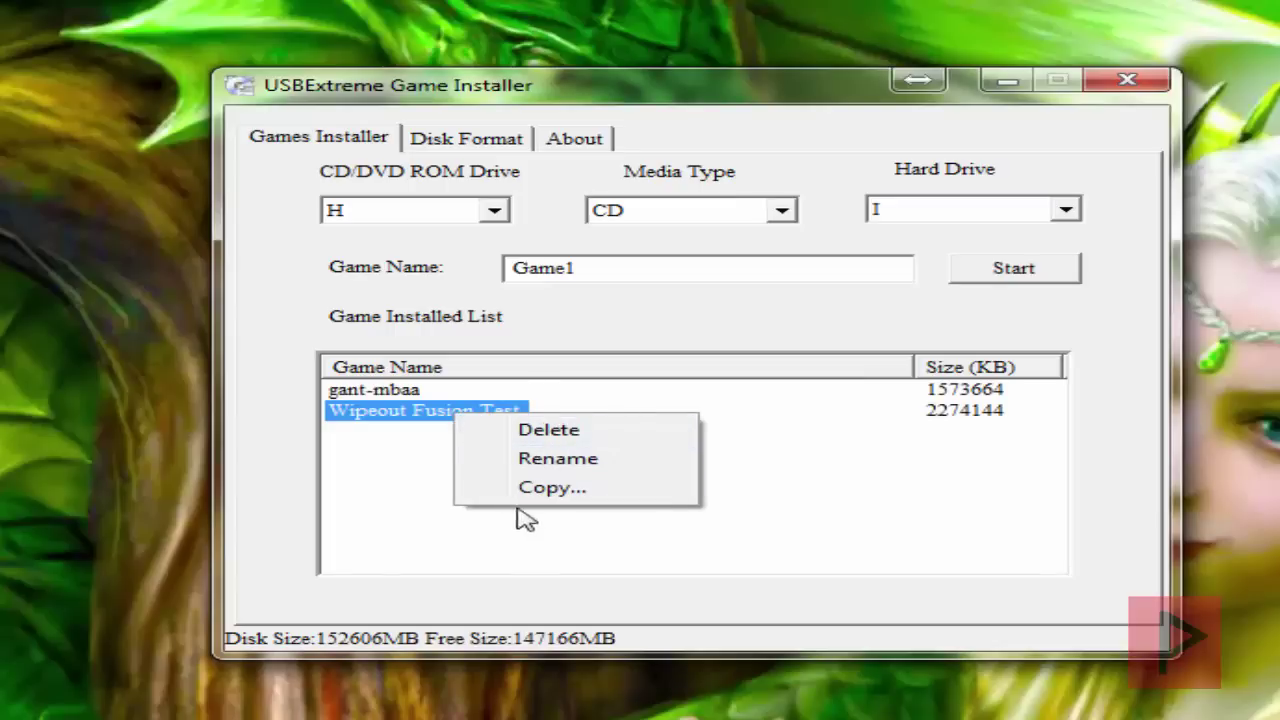
pyautogui.click(493, 543)
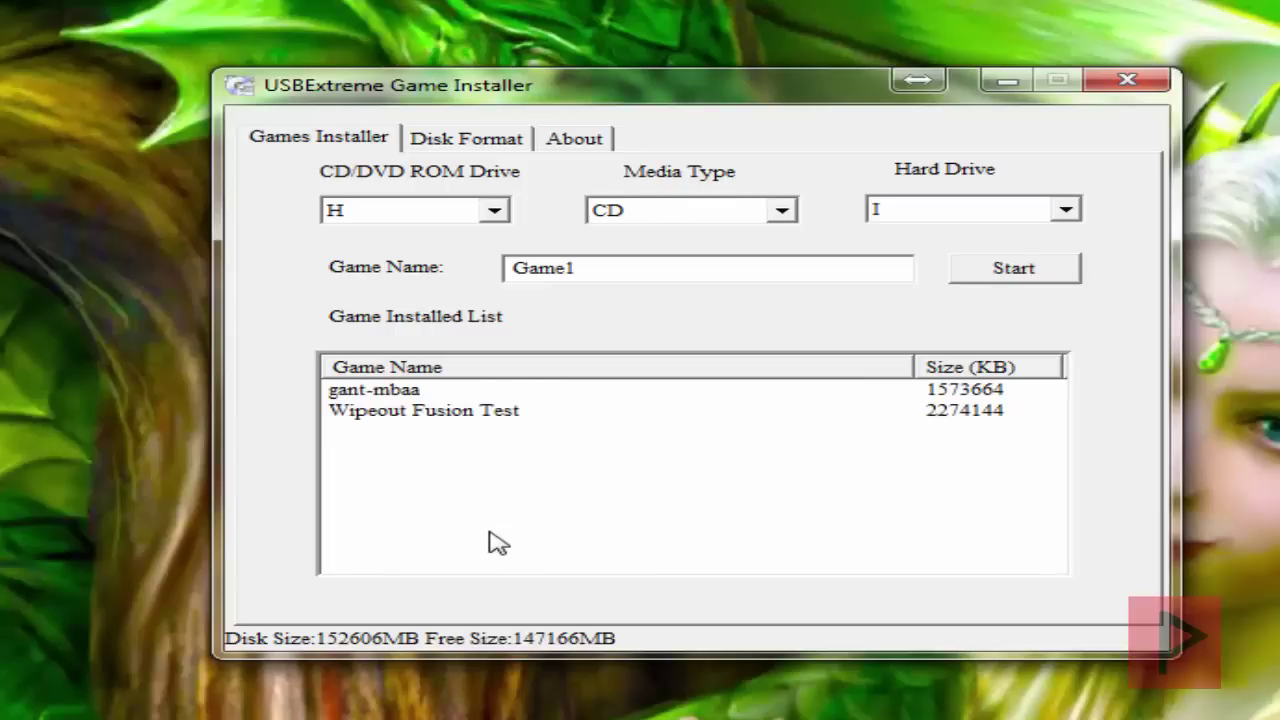
# Set the CD/DVD ROM drive to M and the media type to DVD
pyautogui.click(495, 210)
pyautogui.click(460, 260)
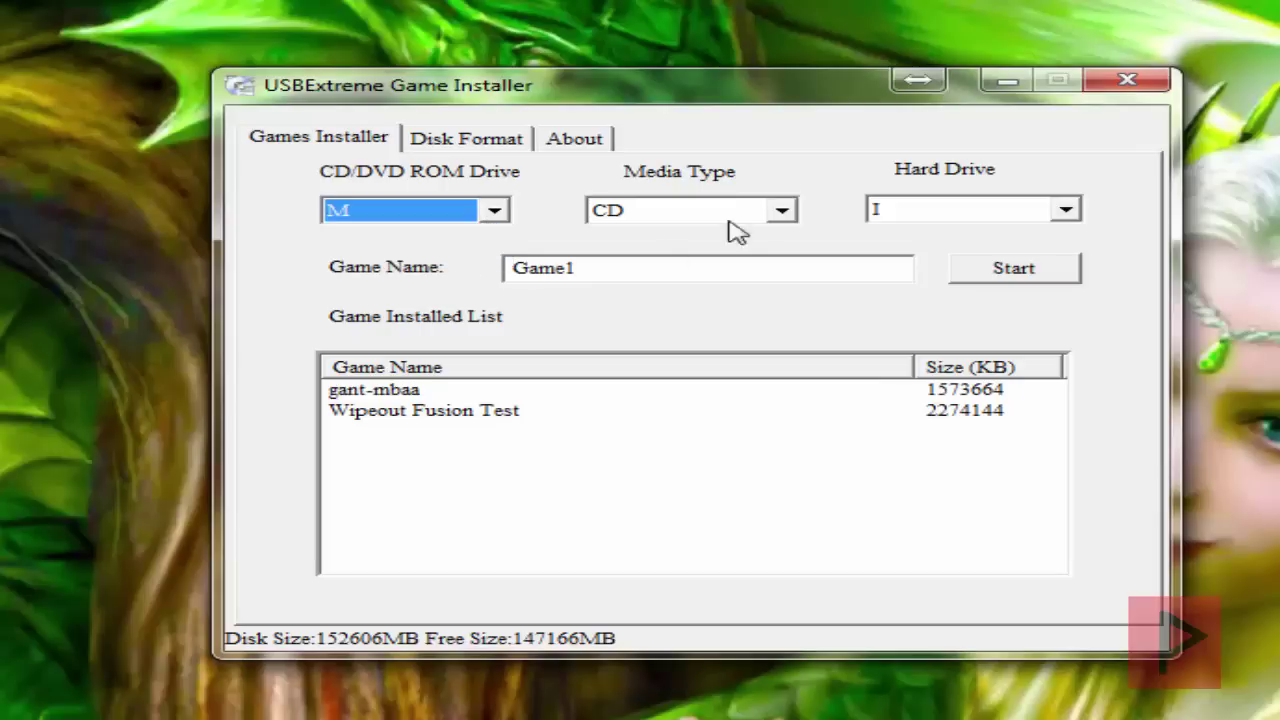
pyautogui.click(780, 211)
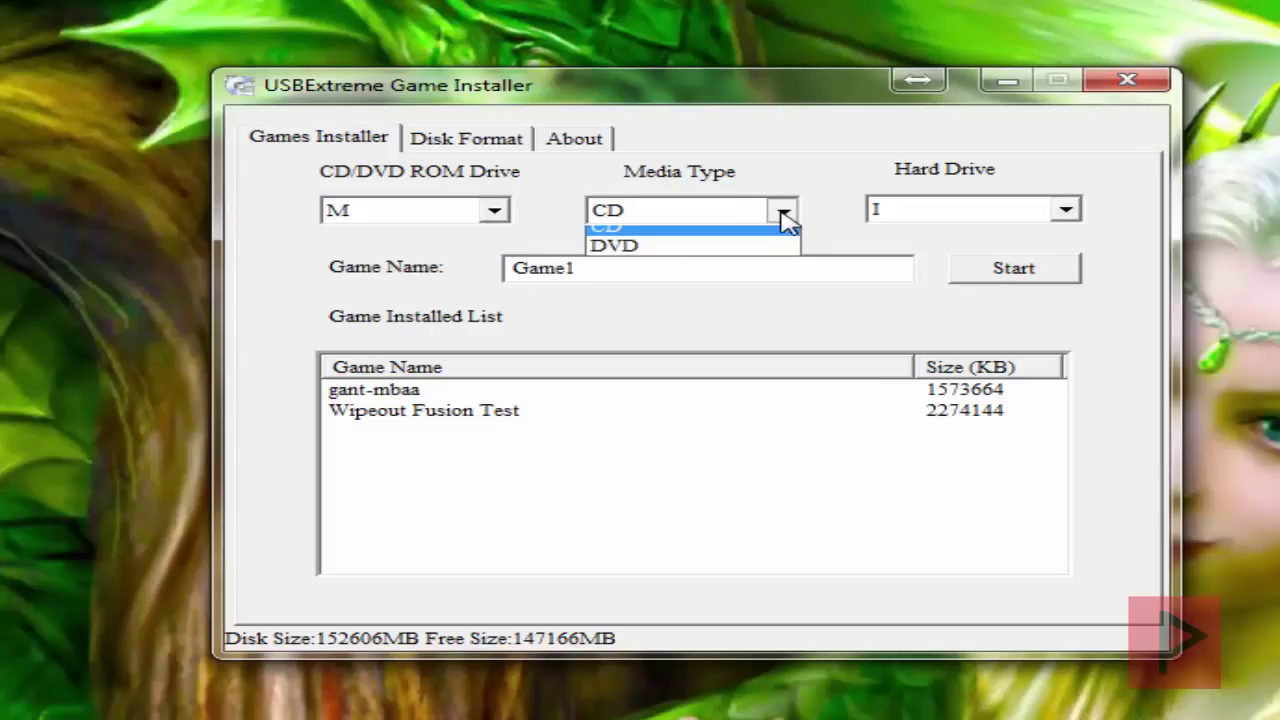
pyautogui.click(744, 257)
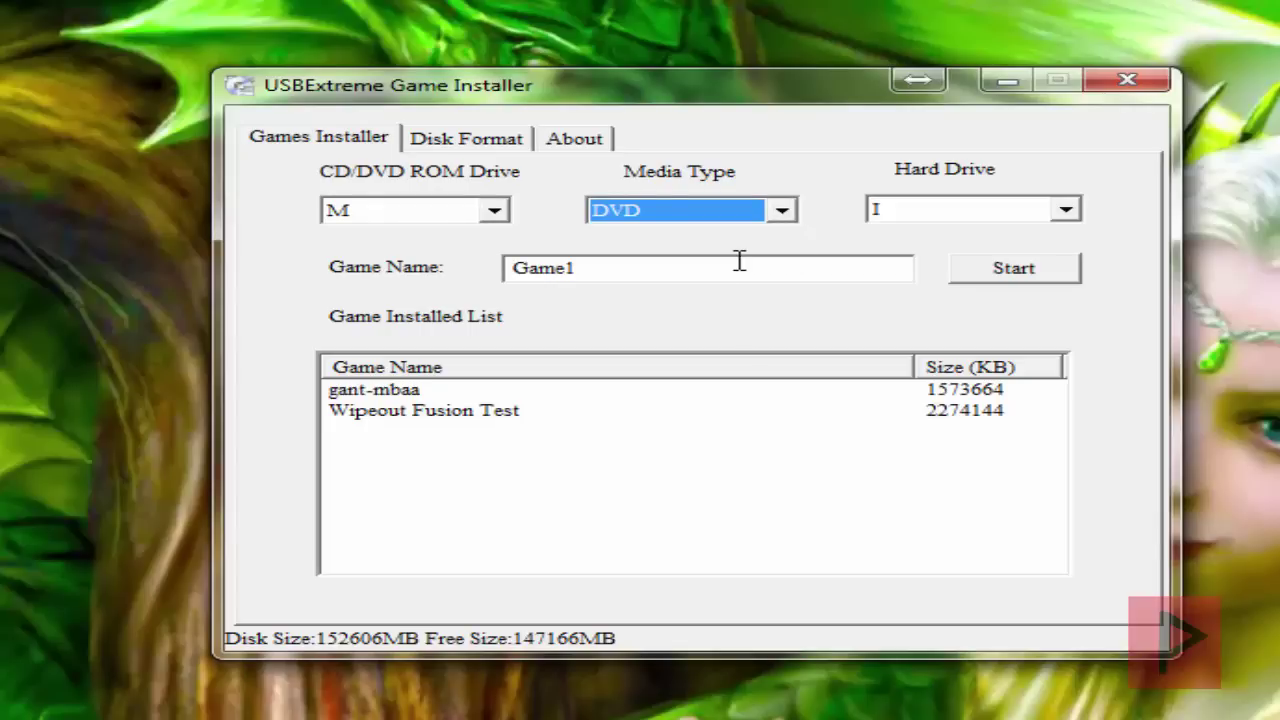
# Enter 'Wipeout 2' as the game name and start the install
pyautogui.press('Tab')
pyautogui.write('Wipe')
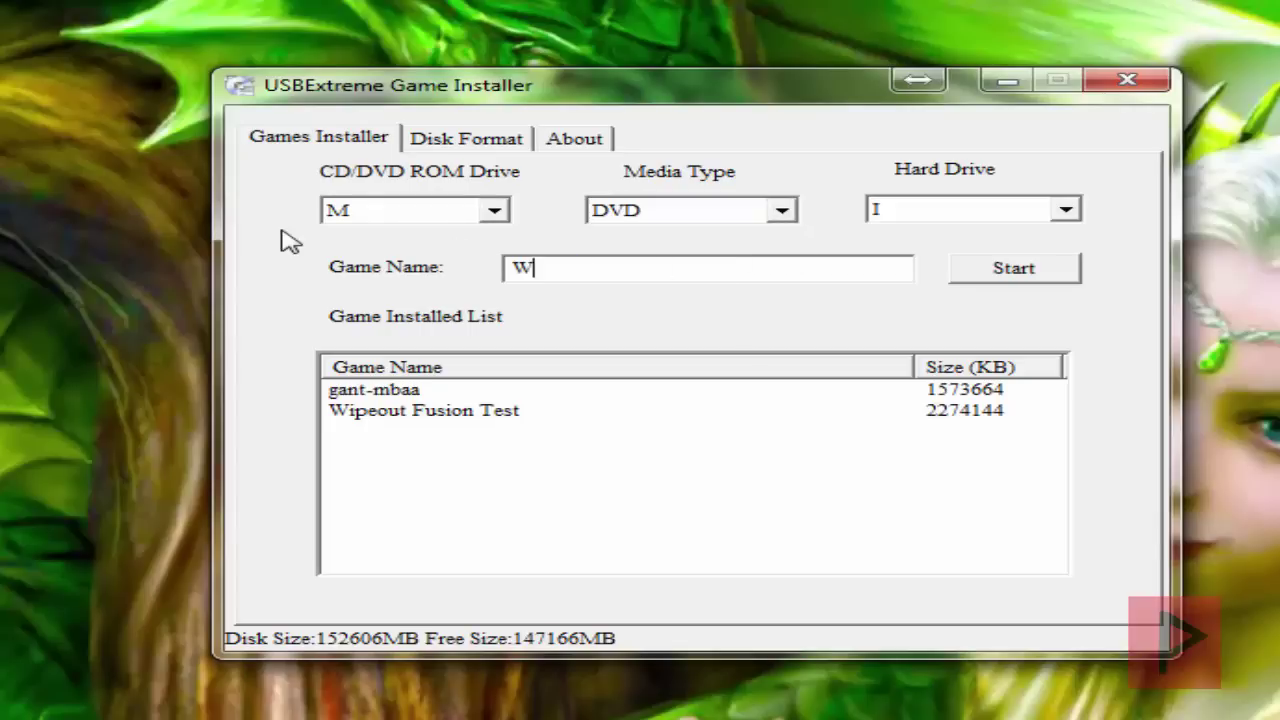
pyautogui.press('BackSpace')
pyautogui.press('BackSpace')
pyautogui.write('epu')
pyautogui.press('BackSpace')
pyautogui.press('BackSpace')
pyautogui.press('BackSpace')
pyautogui.write('peout 2')
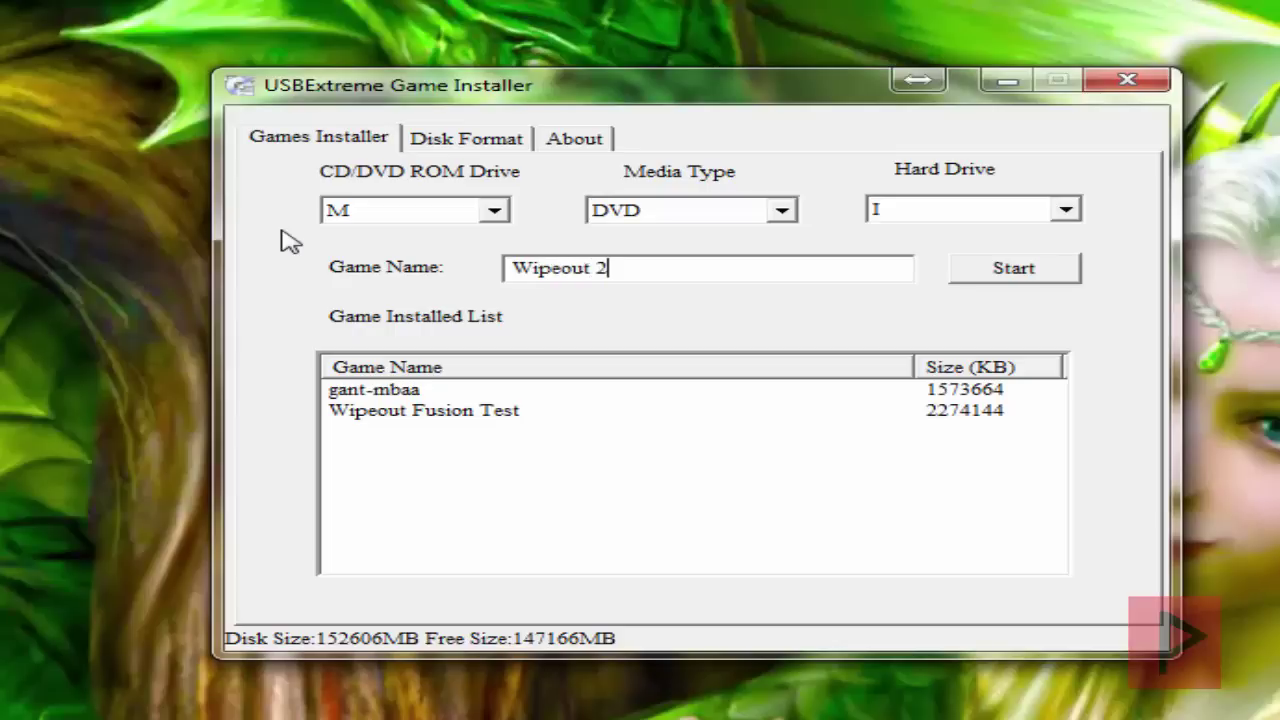
pyautogui.click(1023, 266)
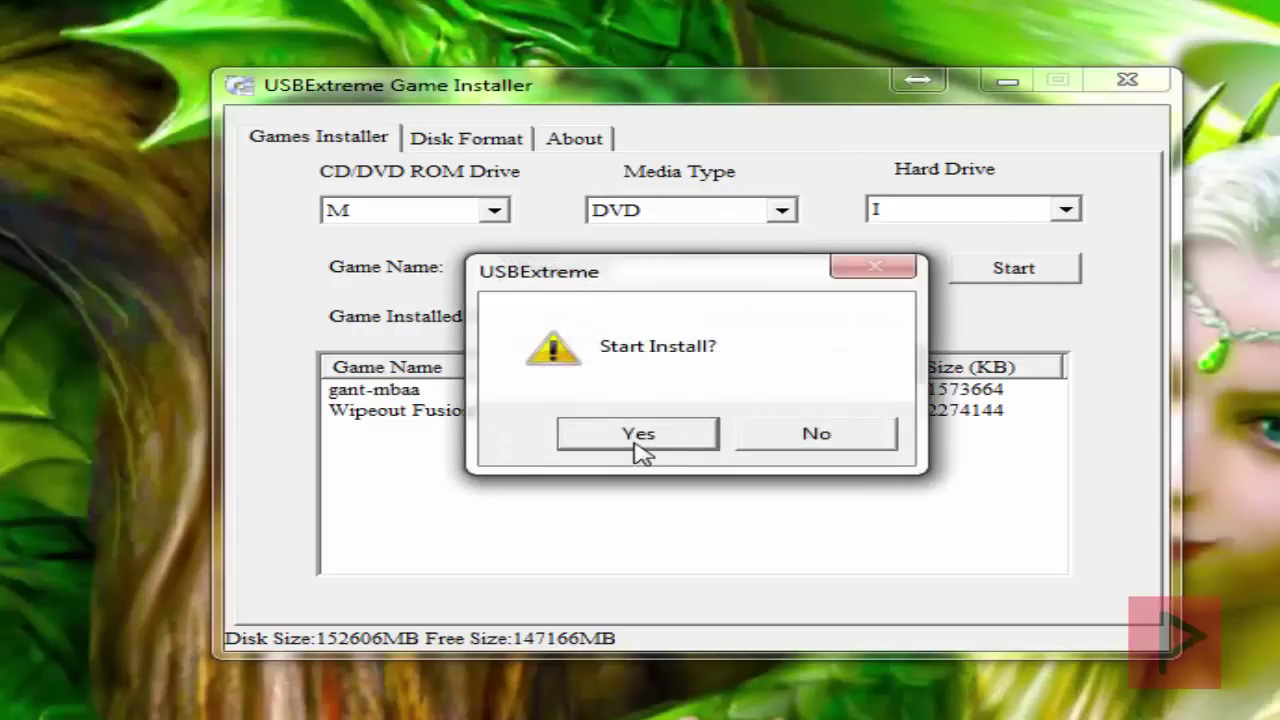
# Confirm the Wipeout 2 install prompt, then cancel the running install
pyautogui.click(636, 446)
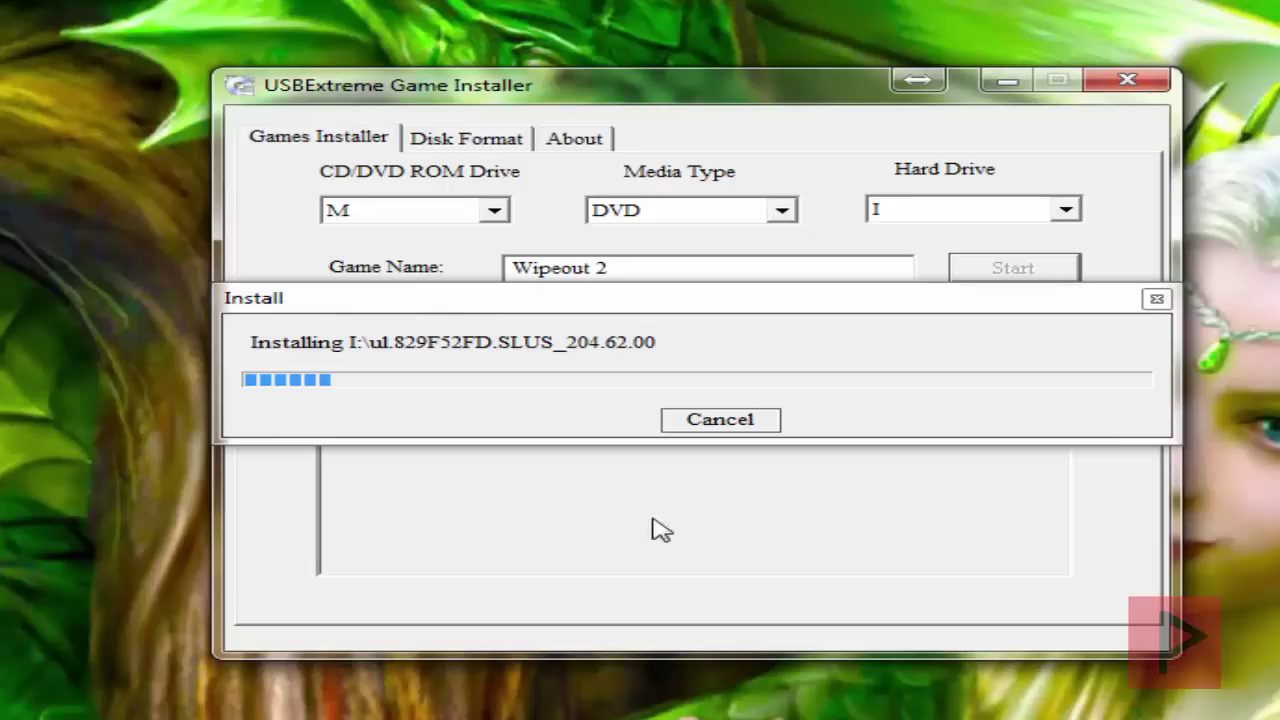
pyautogui.click(730, 424)
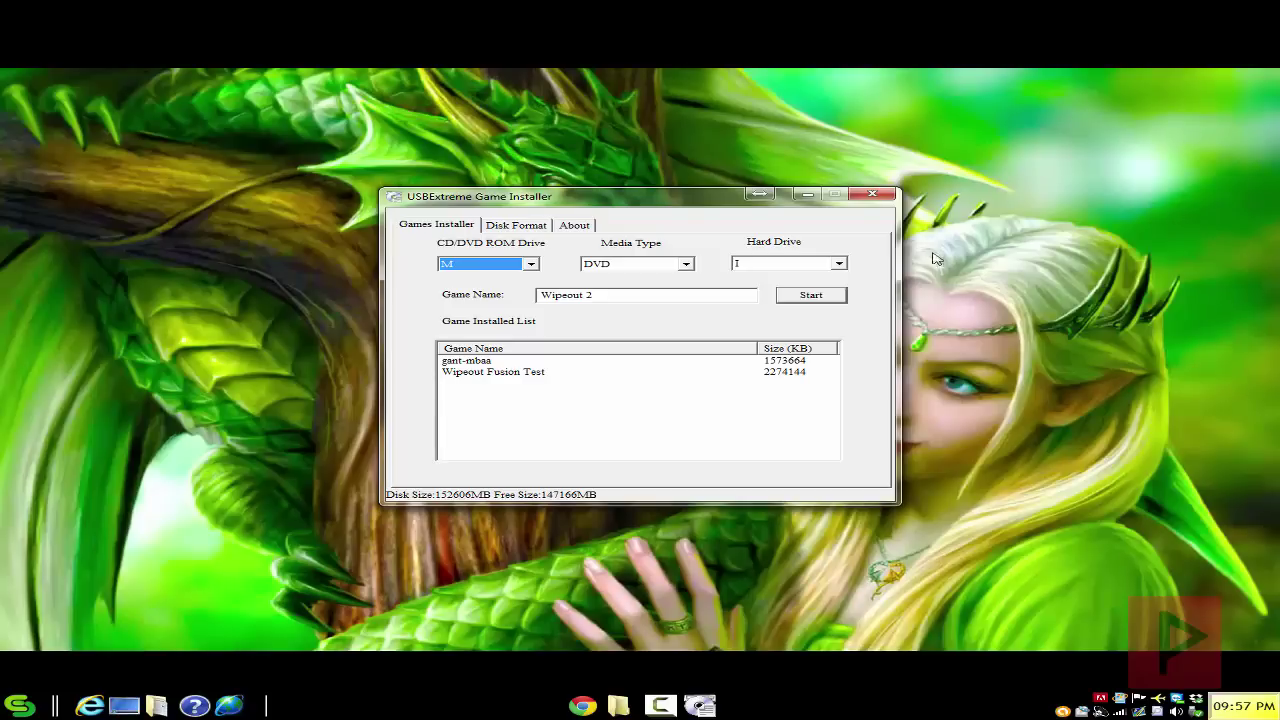
# Close the game installer and bring up the Computer window from the taskbar
pyautogui.click(872, 196)
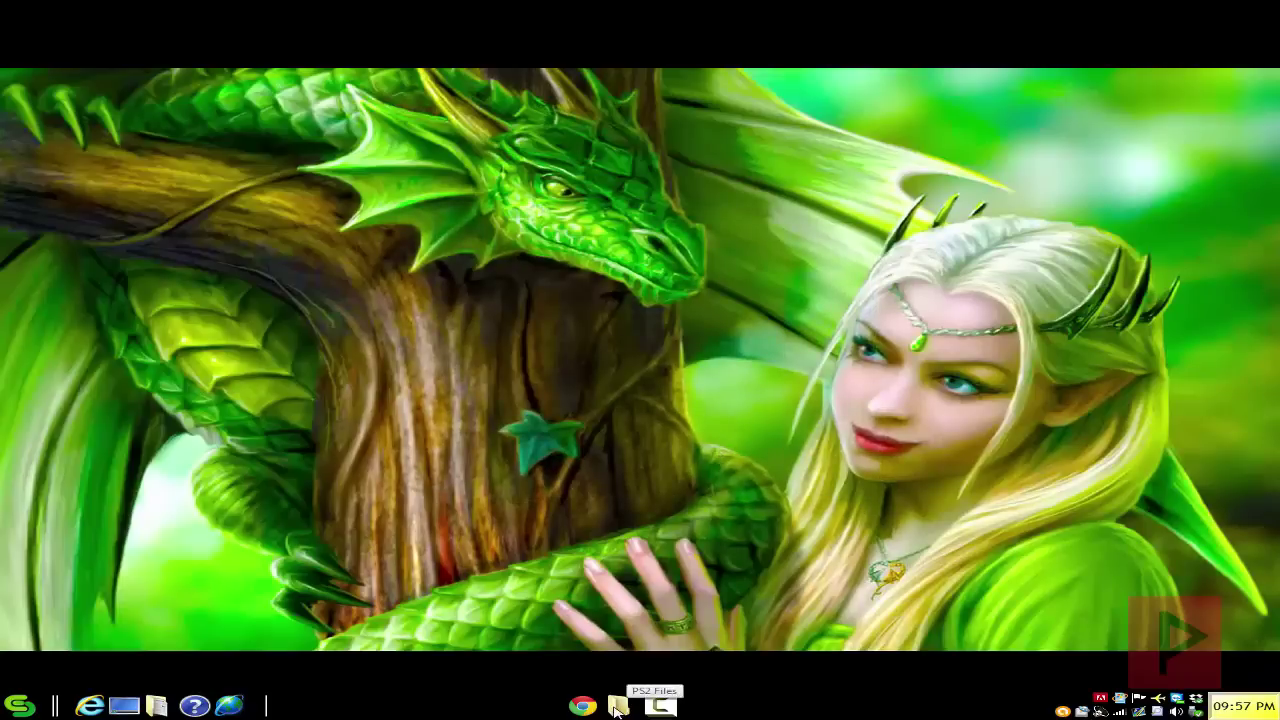
pyautogui.click(615, 706)
pyautogui.rightClick(445, 440)
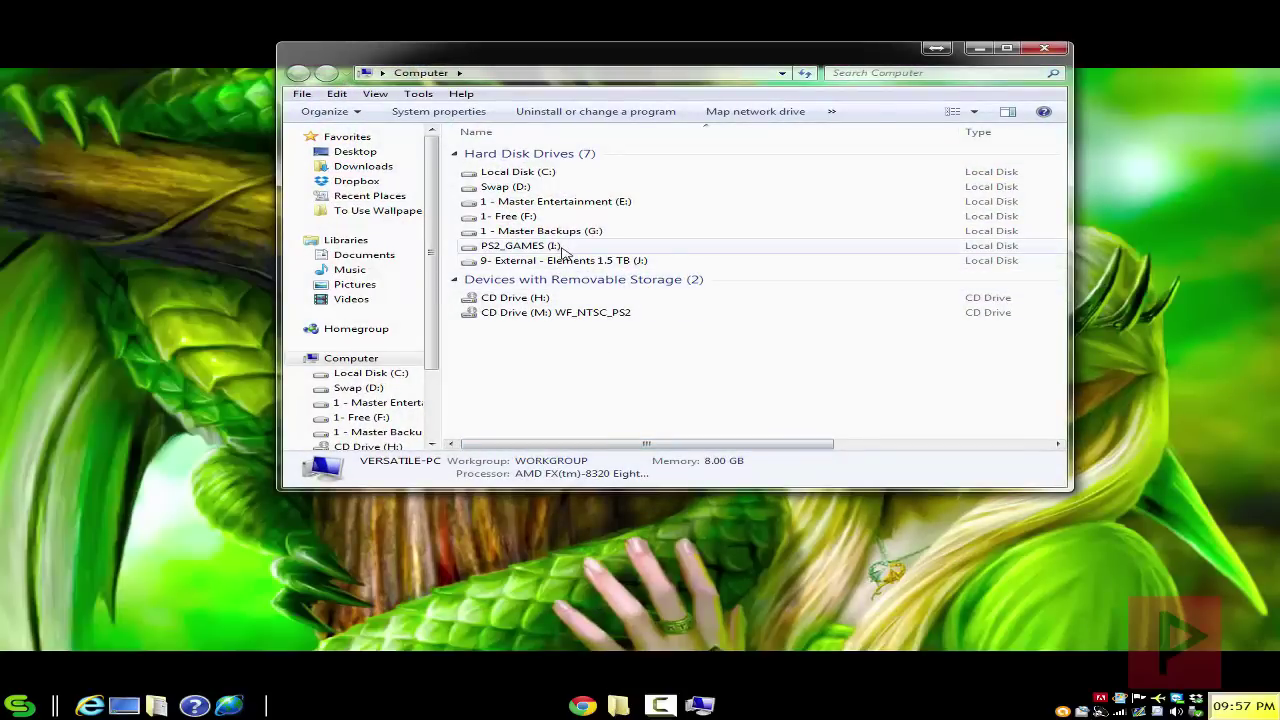
# Open the PS2_GAMES (I:) drive and select its CD and DVD folders
pyautogui.doubleClick(560, 249)
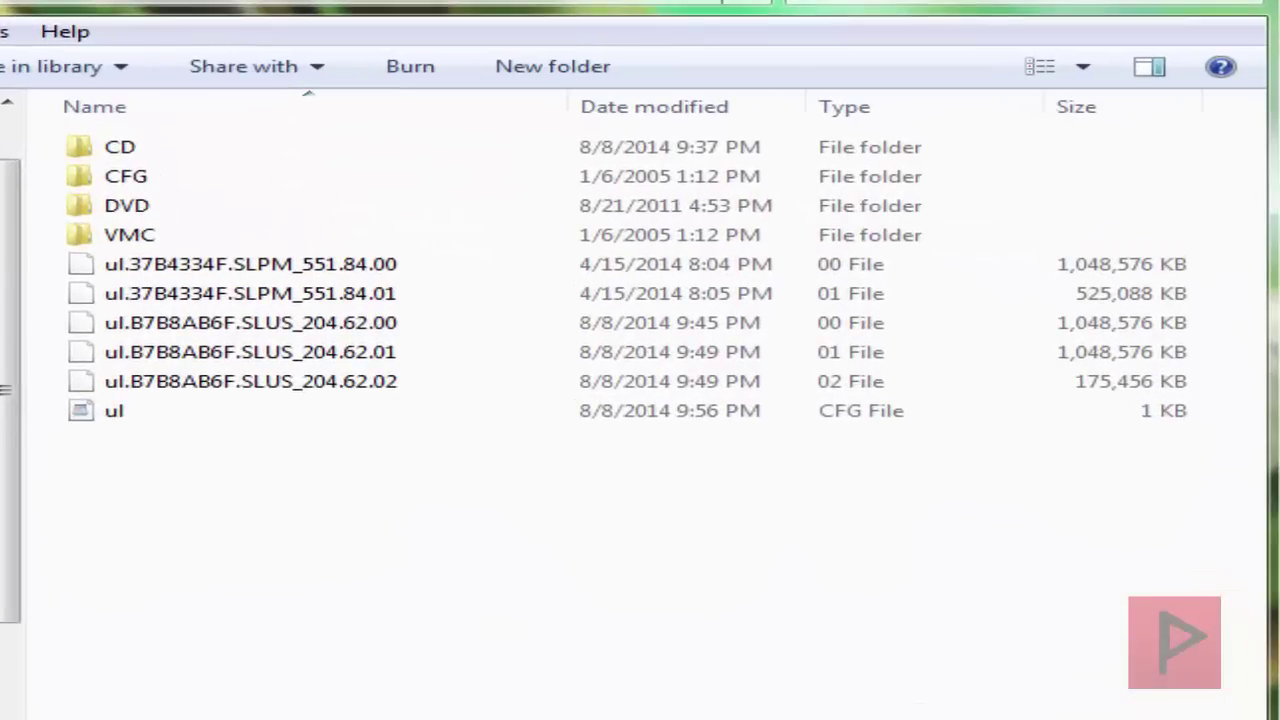
pyautogui.click(166, 152)
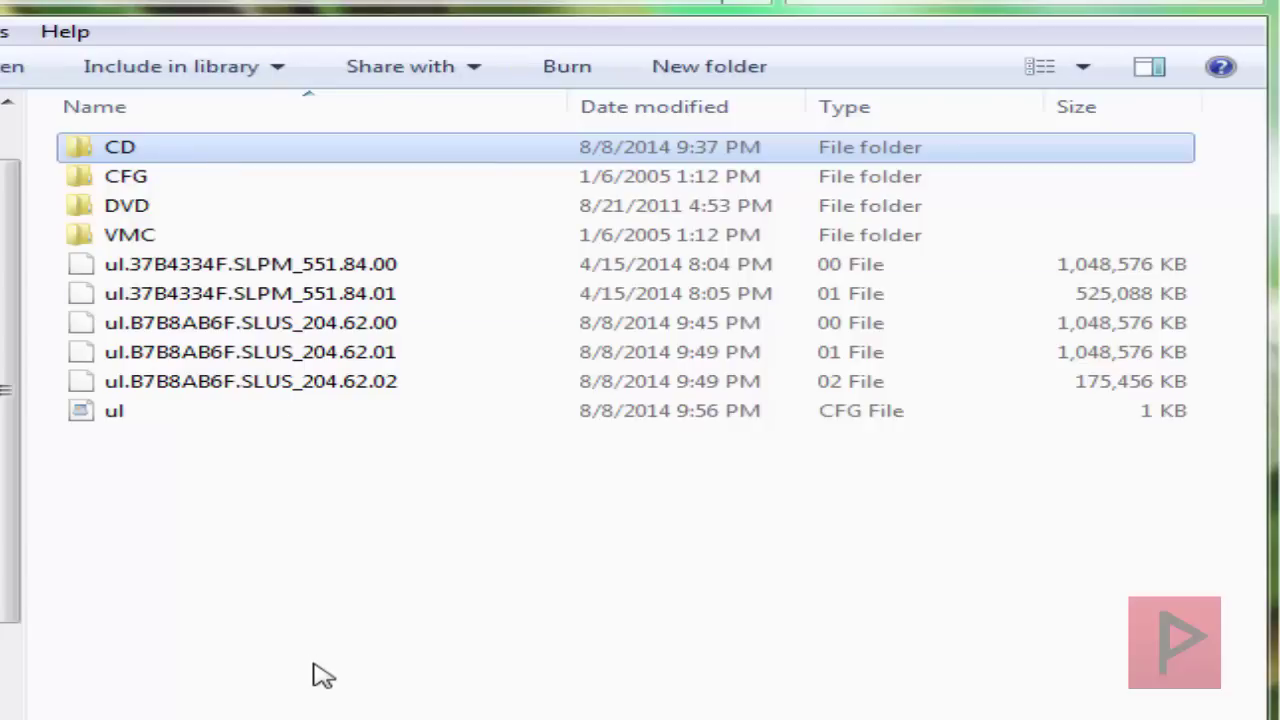
pyautogui.click(155, 207)
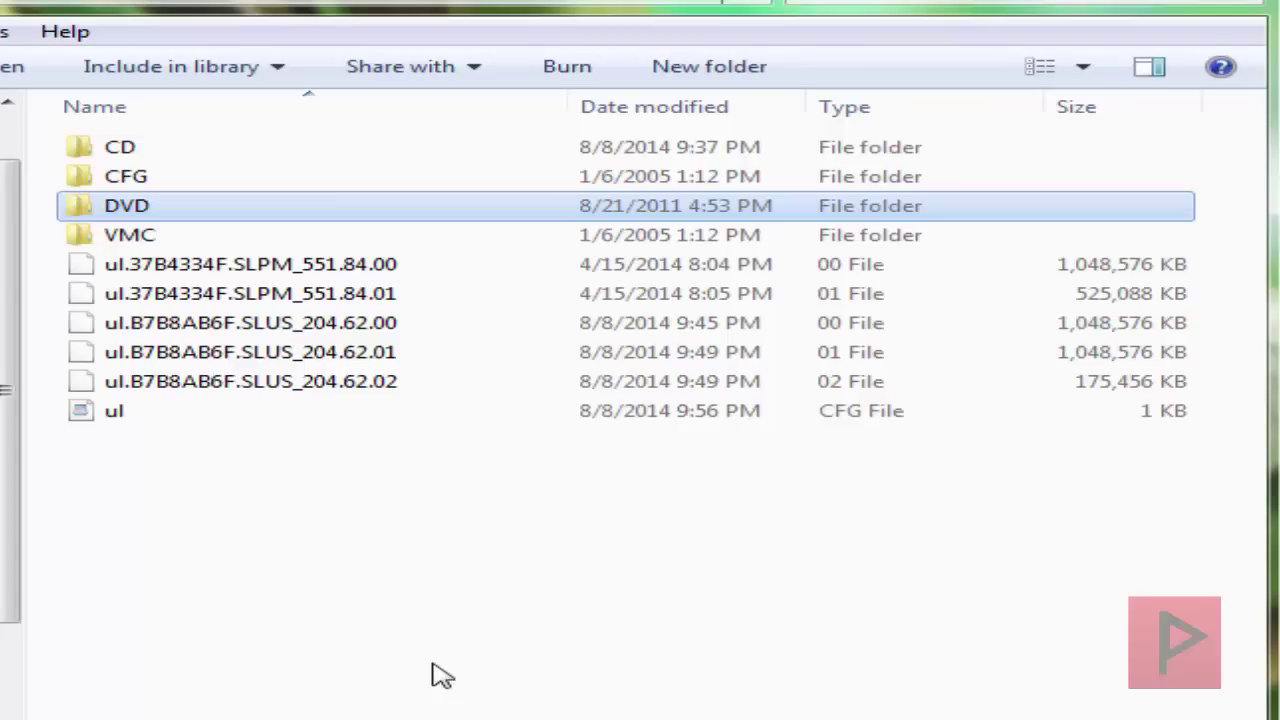
# Copy the 2.16 GB Wipeout Fusion [NTSC] ISO from PS2 Files into PS2_GAMES' DVD folder
pyautogui.doubleClick(150, 208)
pyautogui.click(283, 168)
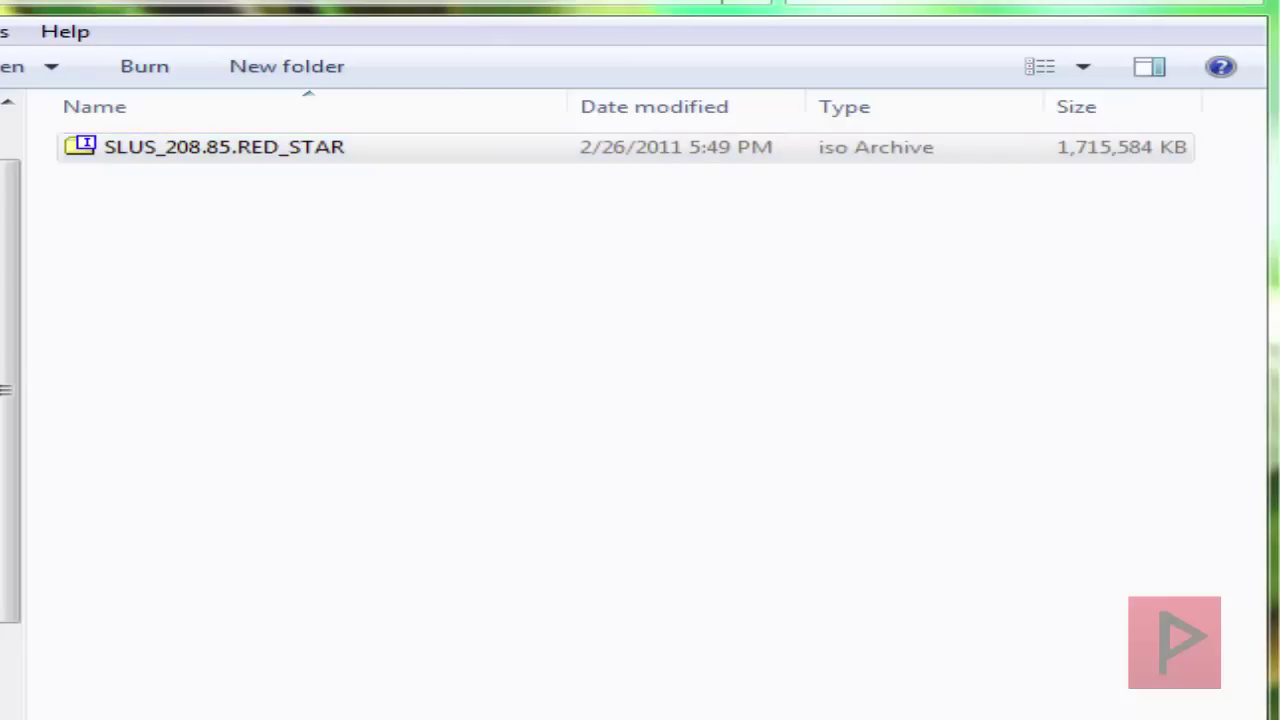
pyautogui.moveTo(837, 414); pyautogui.dragTo(429, 392)
pyautogui.click(534, 436)
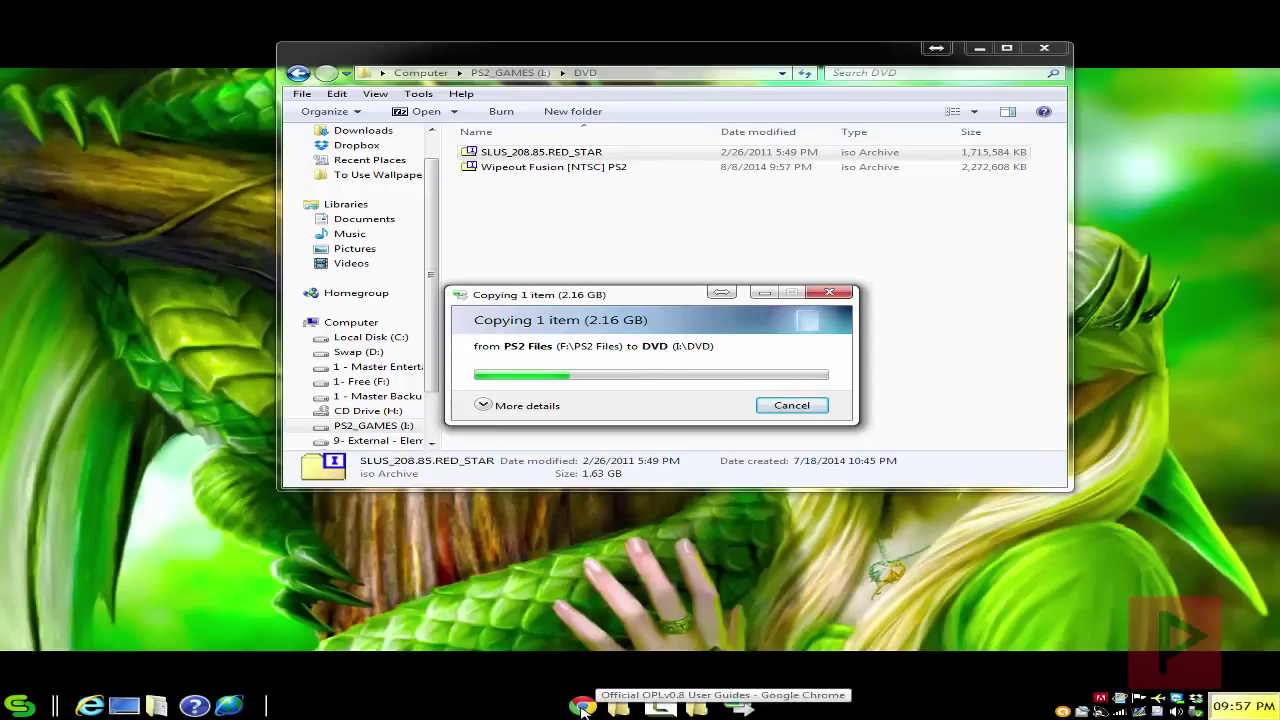
pyautogui.click(583, 706)
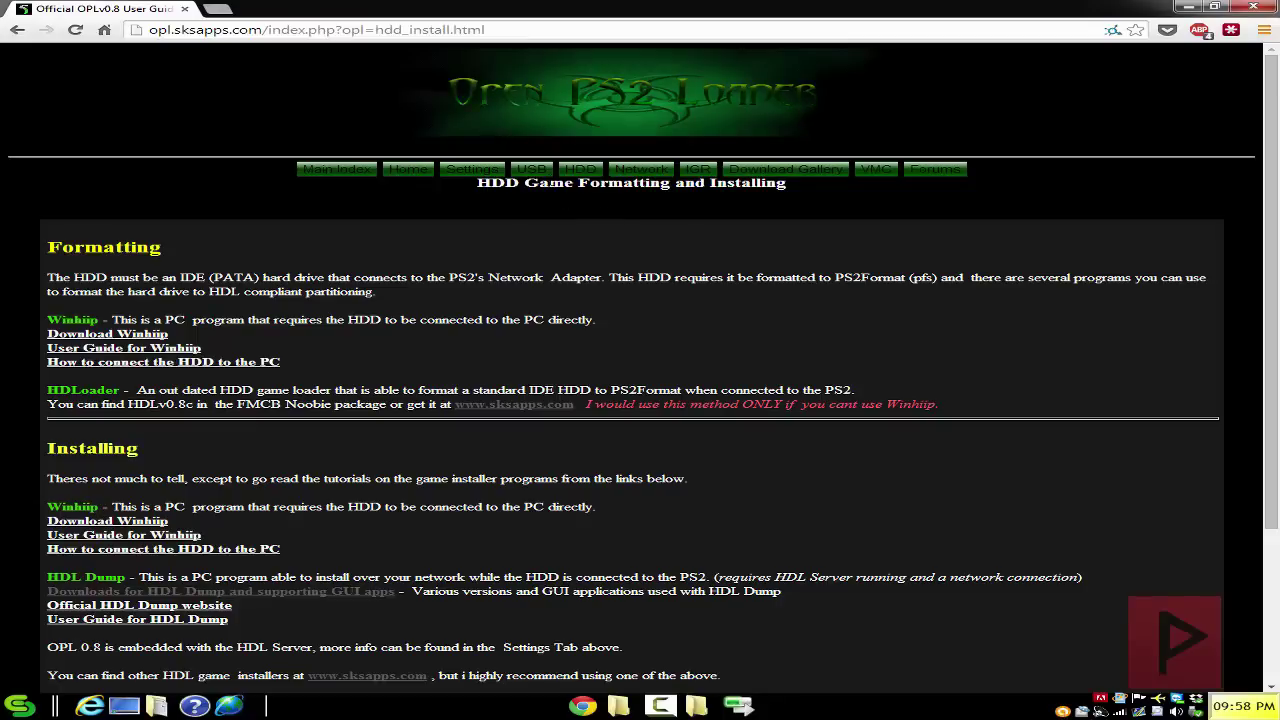
pyautogui.moveTo(537, 172)
pyautogui.scroll(-2, 483, 343)
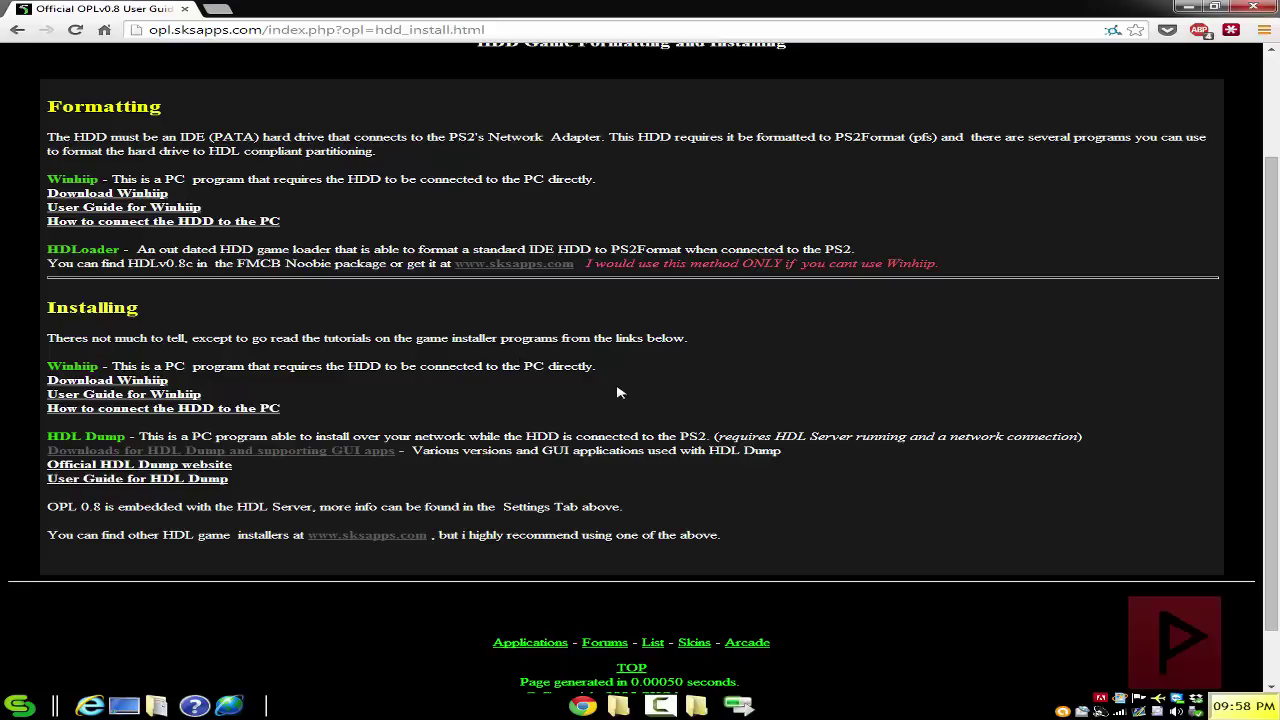
pyautogui.scroll(2, 640, 390)
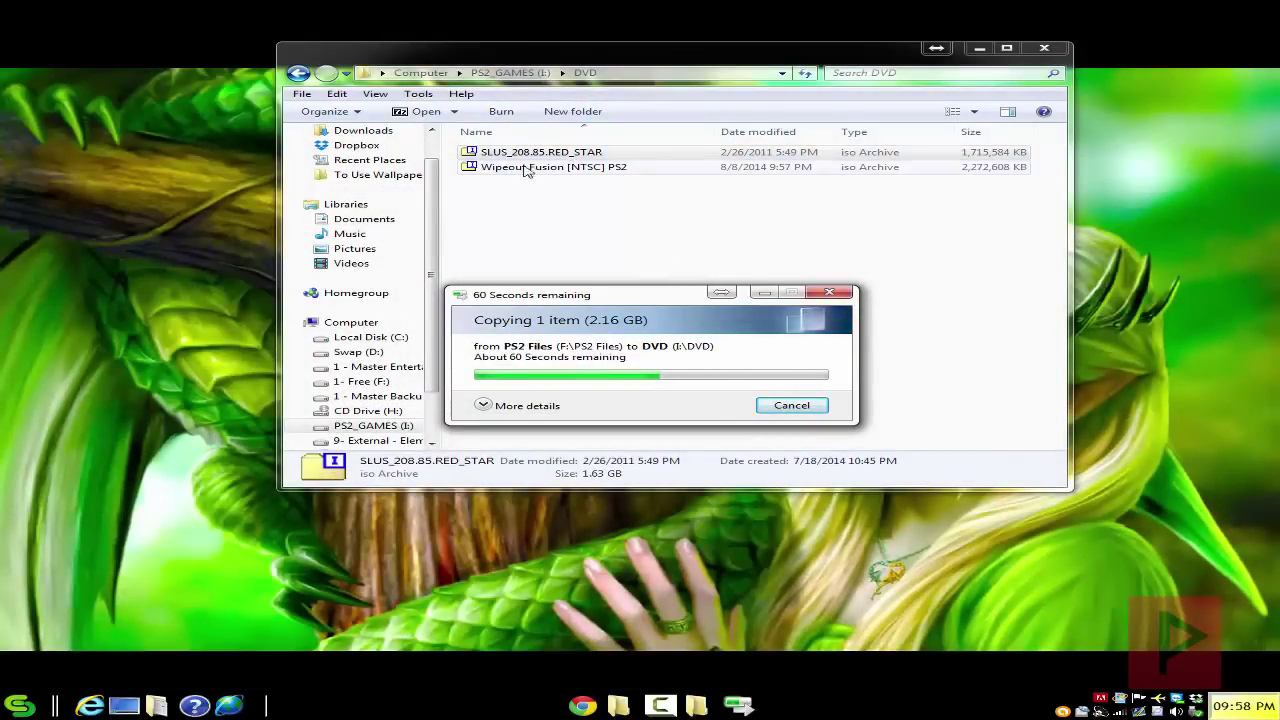
# Locate the SLUS_204.62 game ID on drive M's disc and rearrange windows to show the DVD folder
pyautogui.click(530, 157)
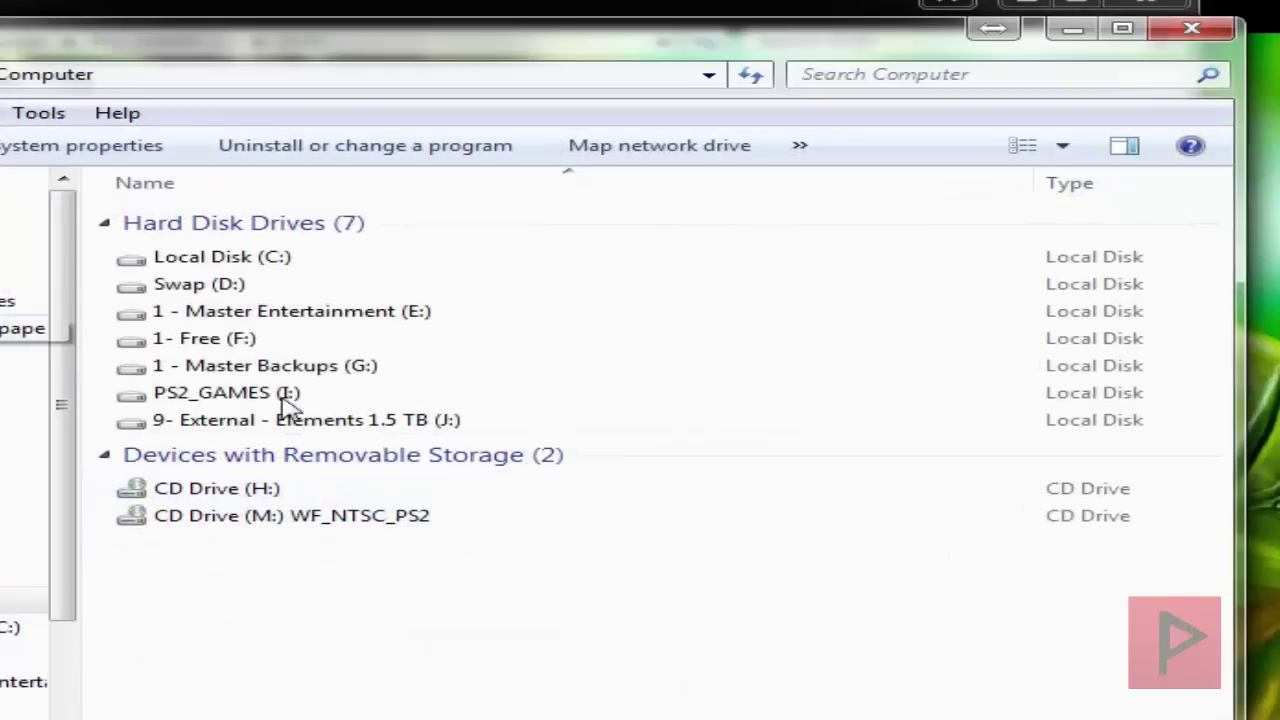
pyautogui.doubleClick(352, 530)
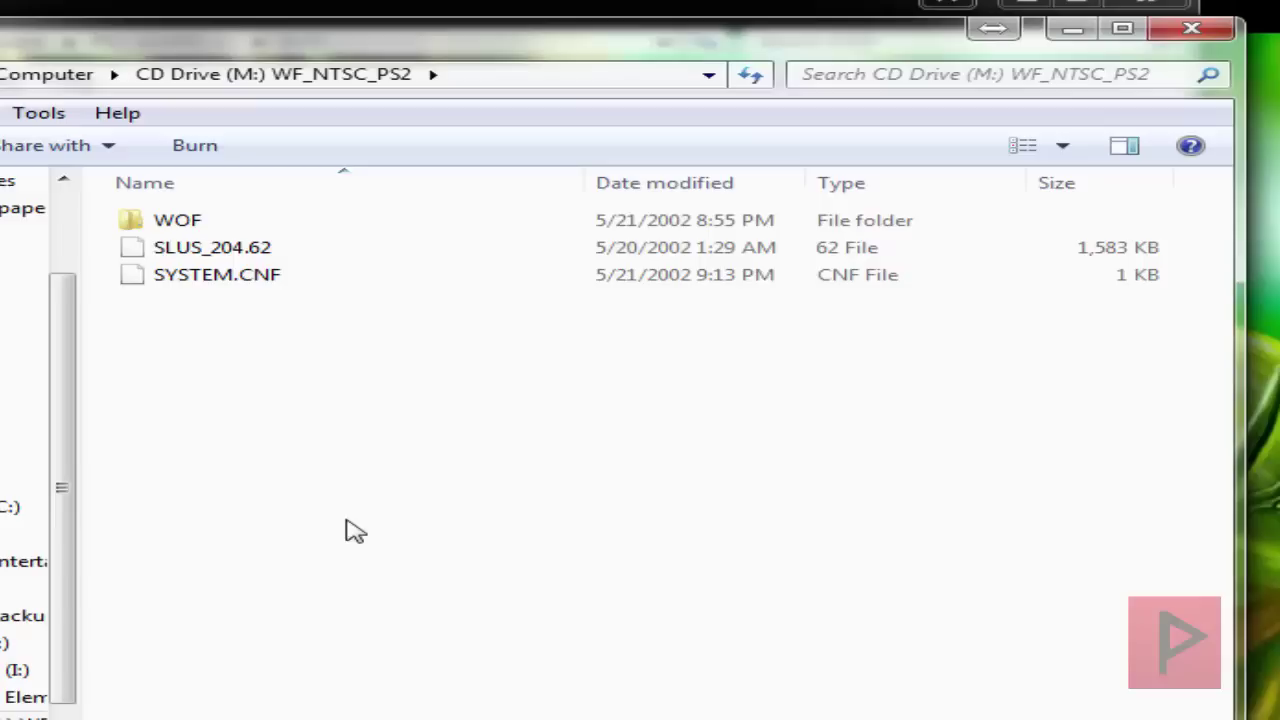
pyautogui.click(265, 252)
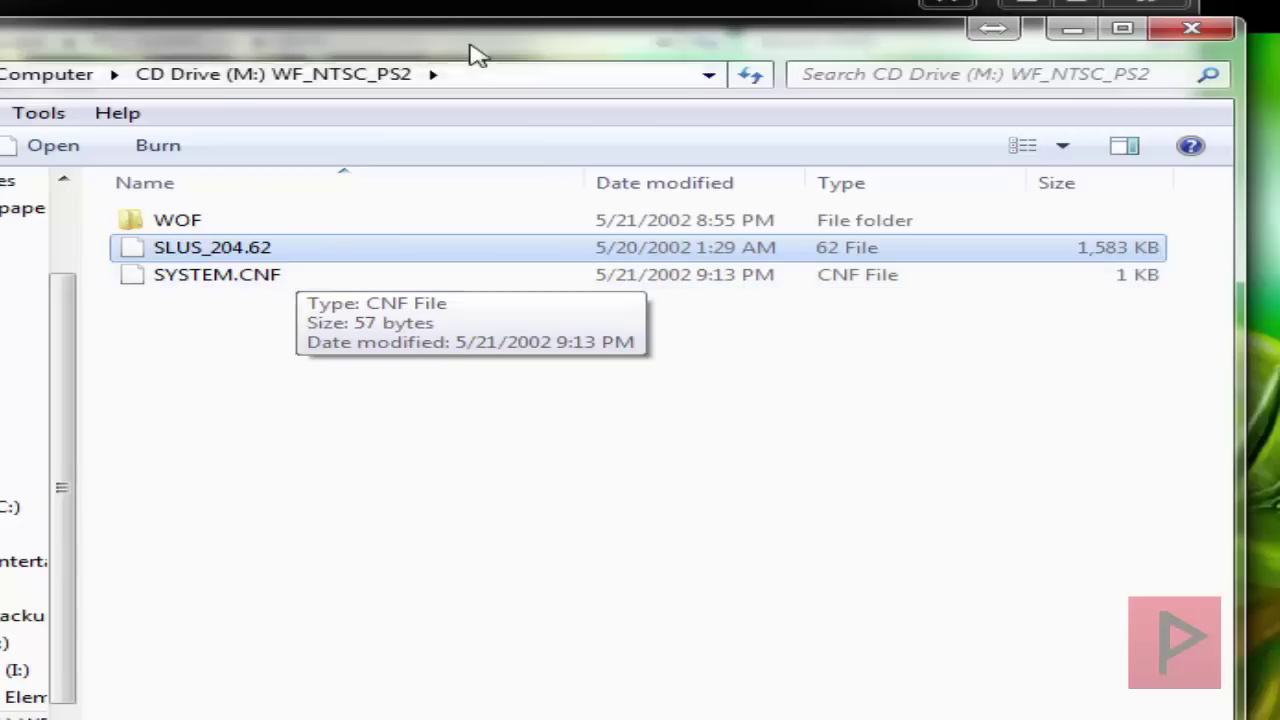
pyautogui.moveTo(471, 51); pyautogui.dragTo(0, 671)
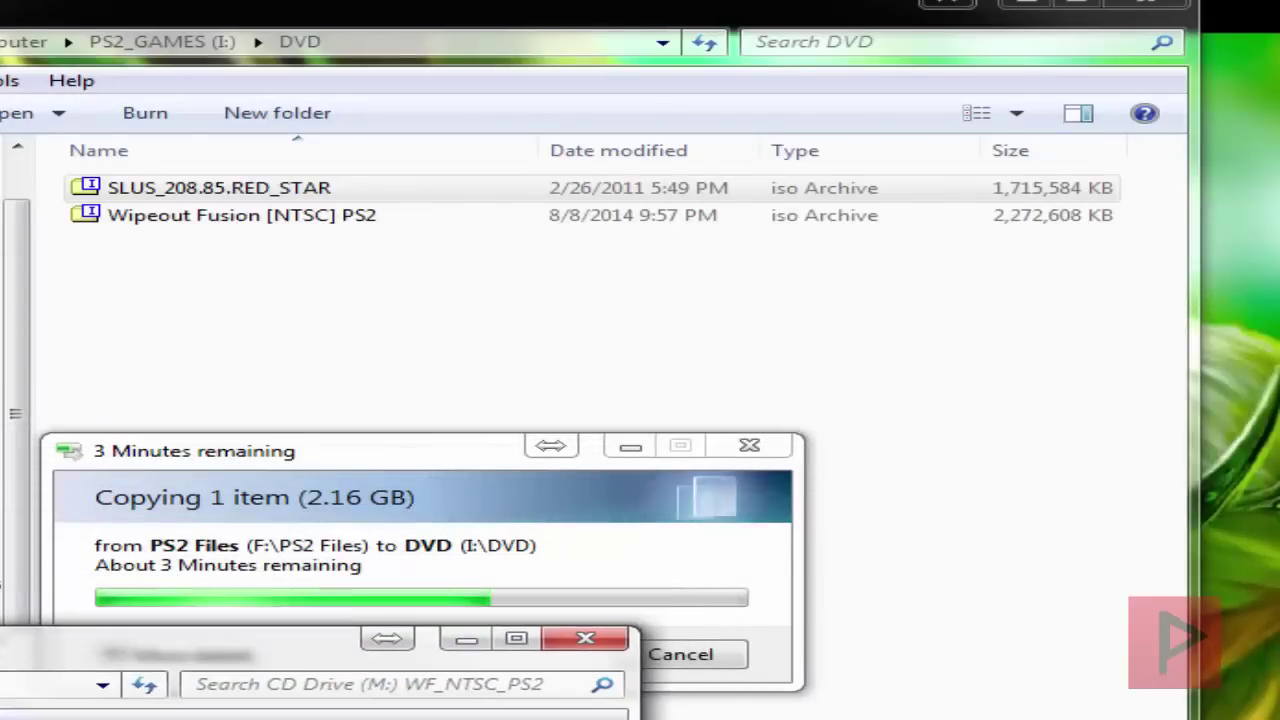
pyautogui.moveTo(317, 440); pyautogui.dragTo(412, 316)
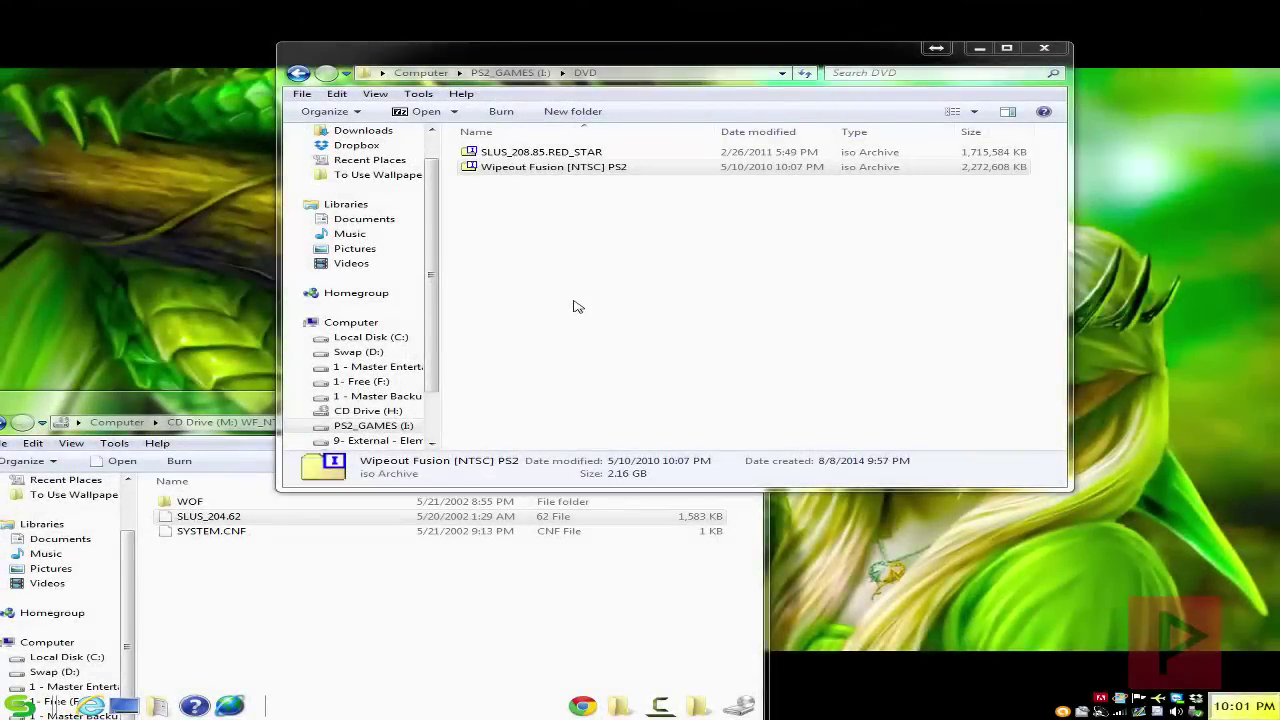
# Rename the Wipeout Fusion ISO in the DVD folder to SLUS_204.62.Wipeout_Fusion
pyautogui.click(545, 168)
pyautogui.click(546, 169)
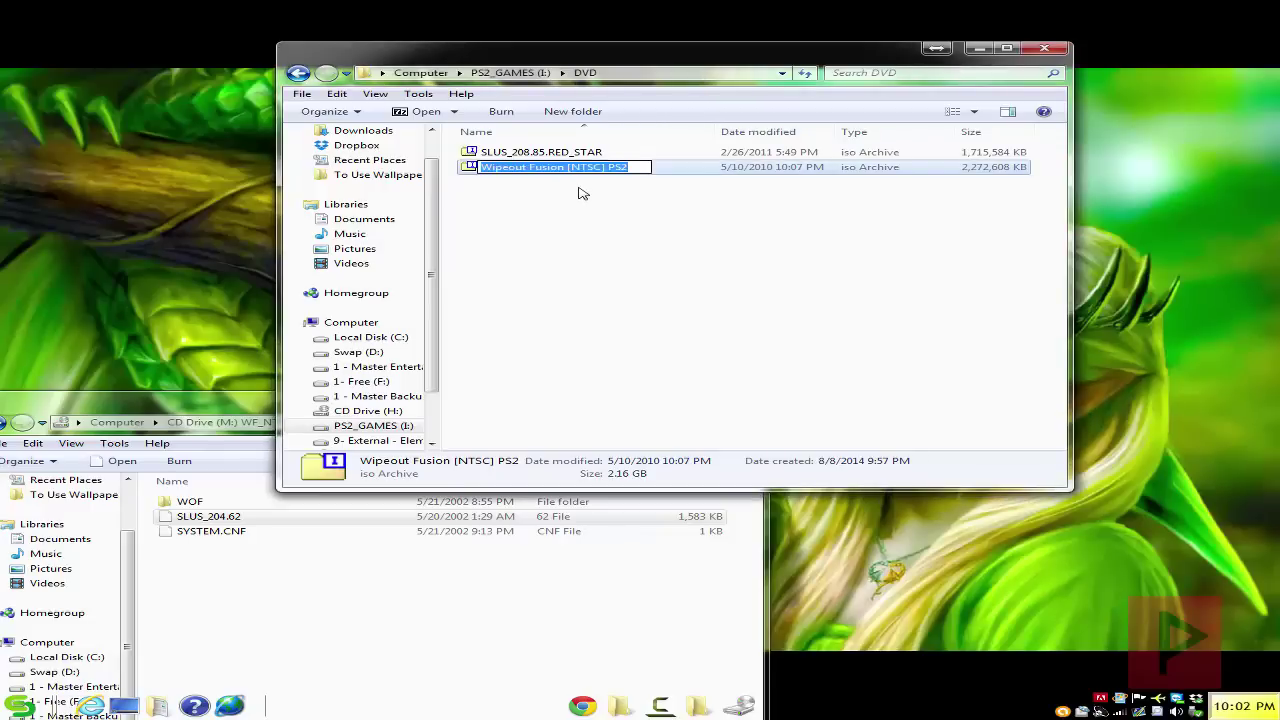
pyautogui.write('SLUS_')
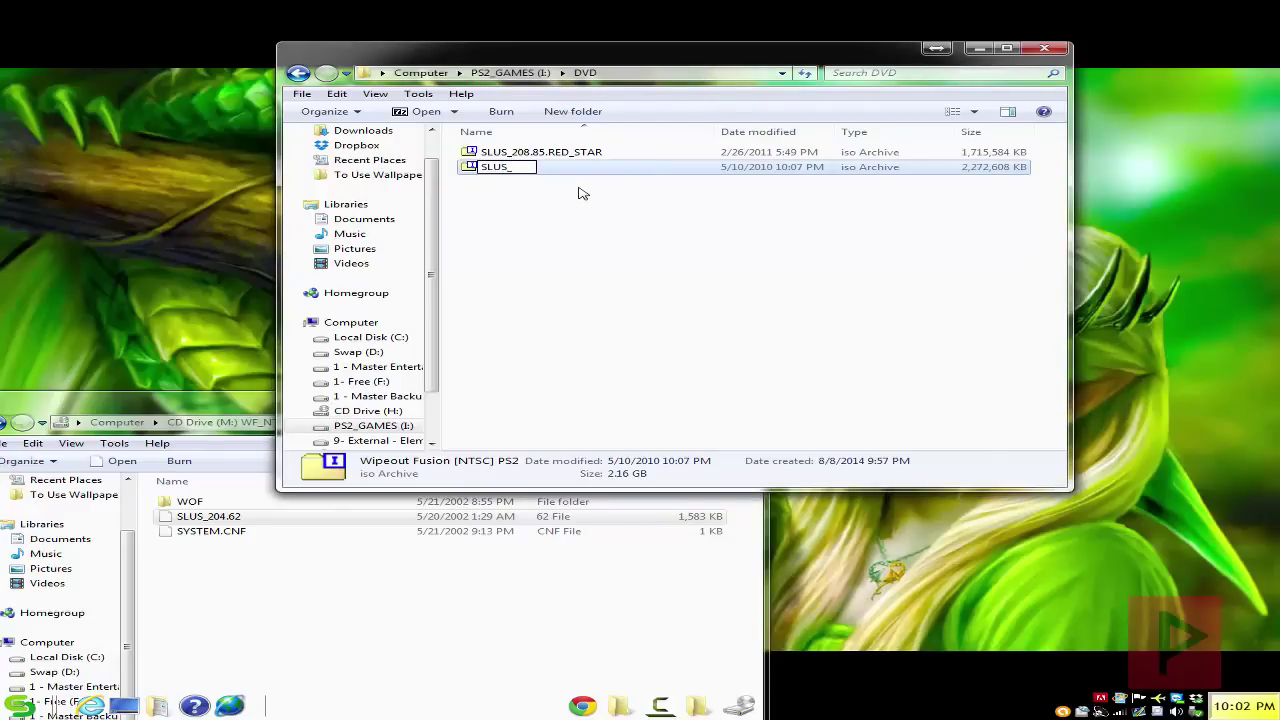
pyautogui.write('204.62.Wipeou')
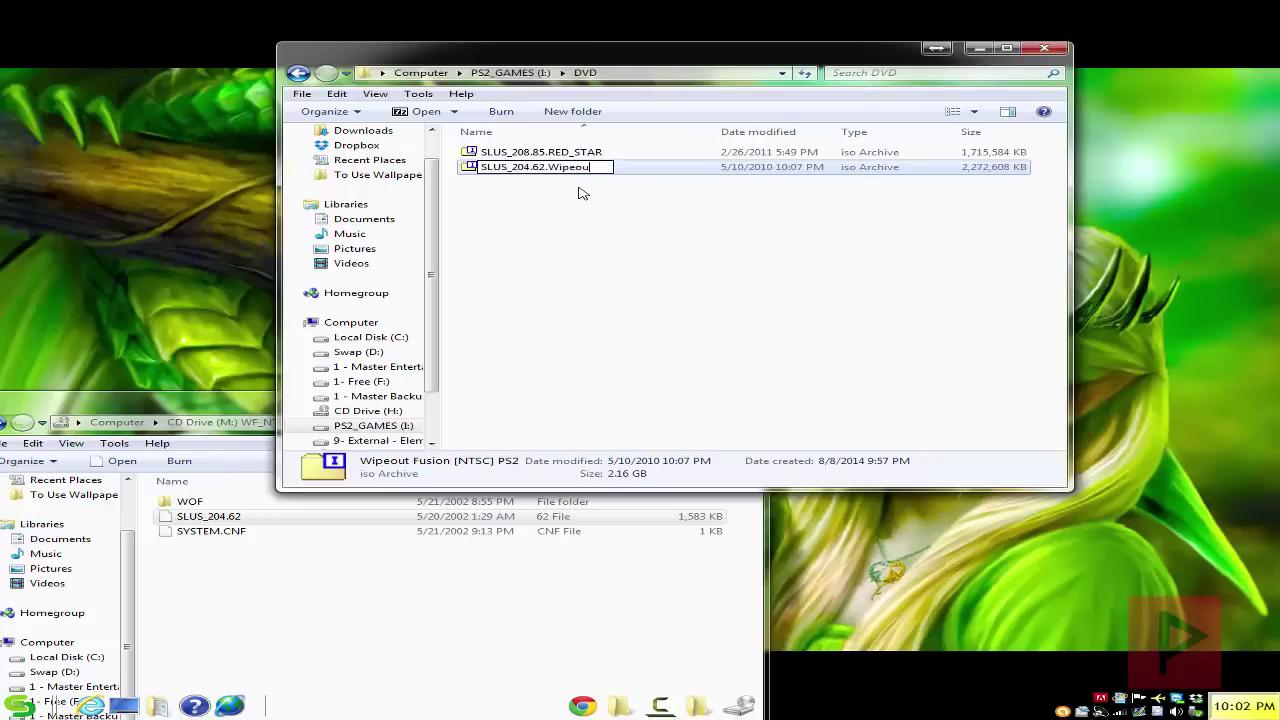
pyautogui.write('t_Fusion')
pyautogui.press('Return')
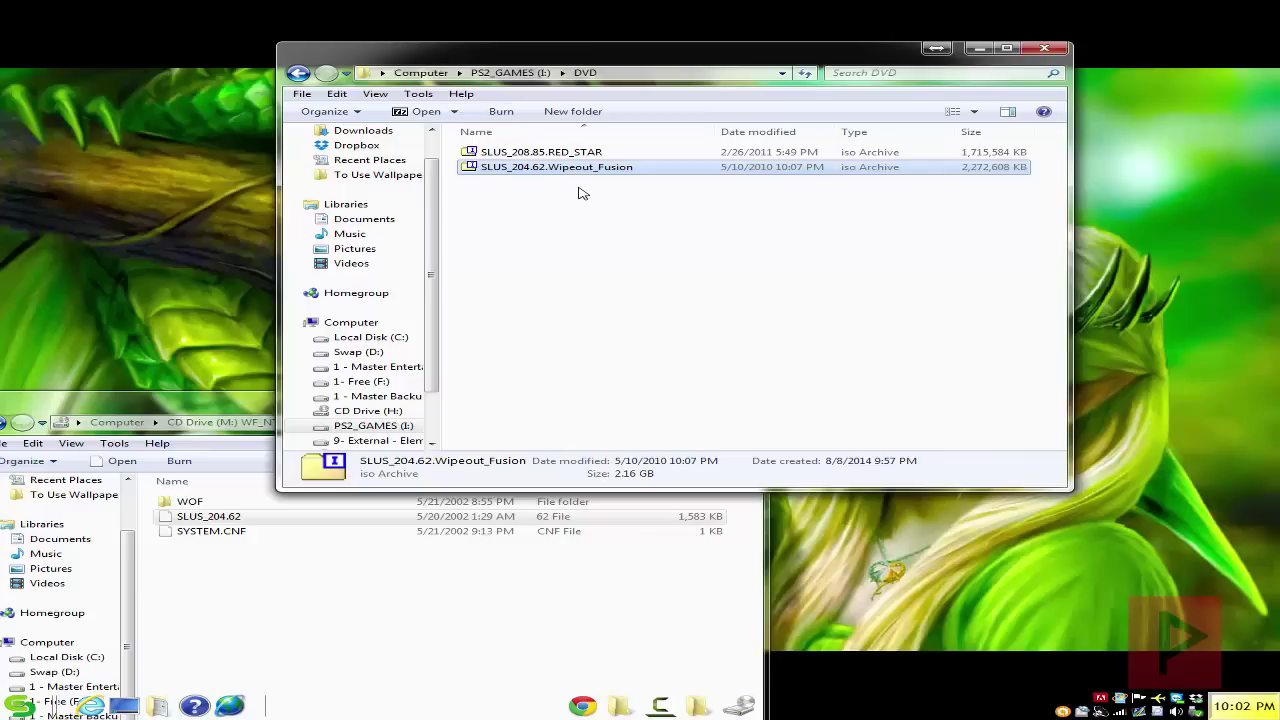
# Go back to the PS2_GAMES (I:) drive, then close it and the disc drive window
pyautogui.click(298, 73)
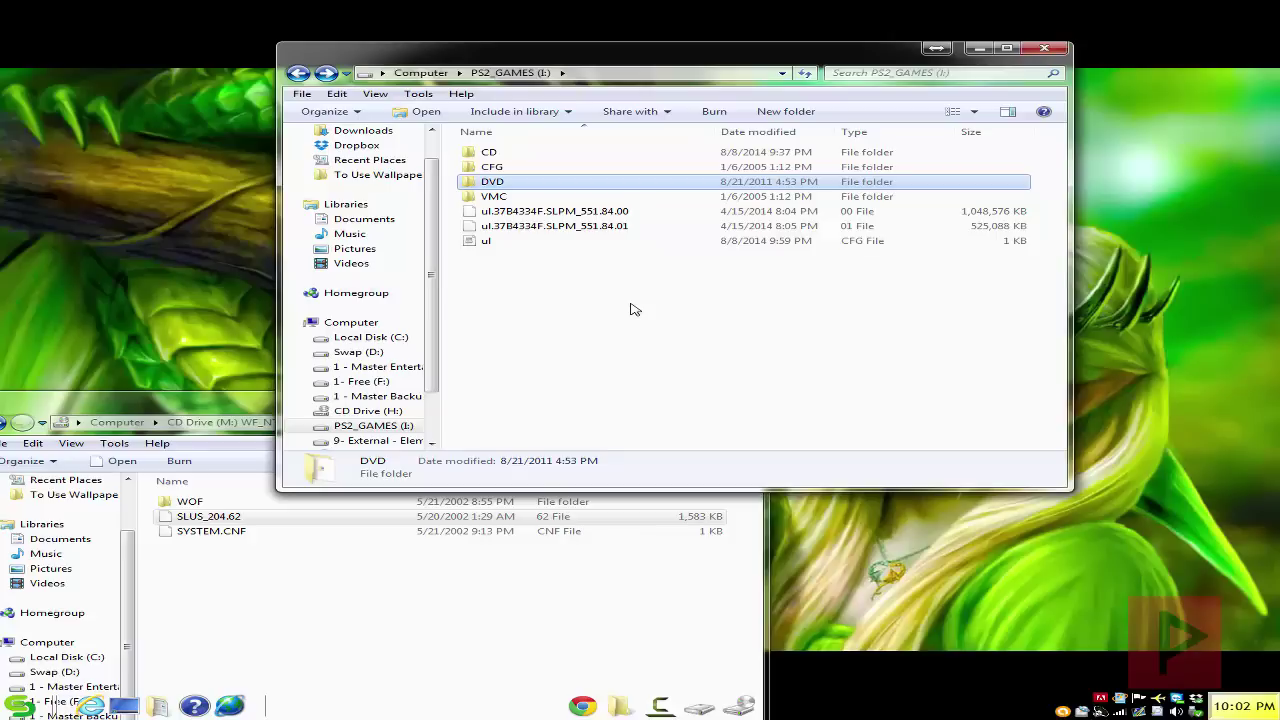
pyautogui.click(1047, 52)
pyautogui.click(743, 406)
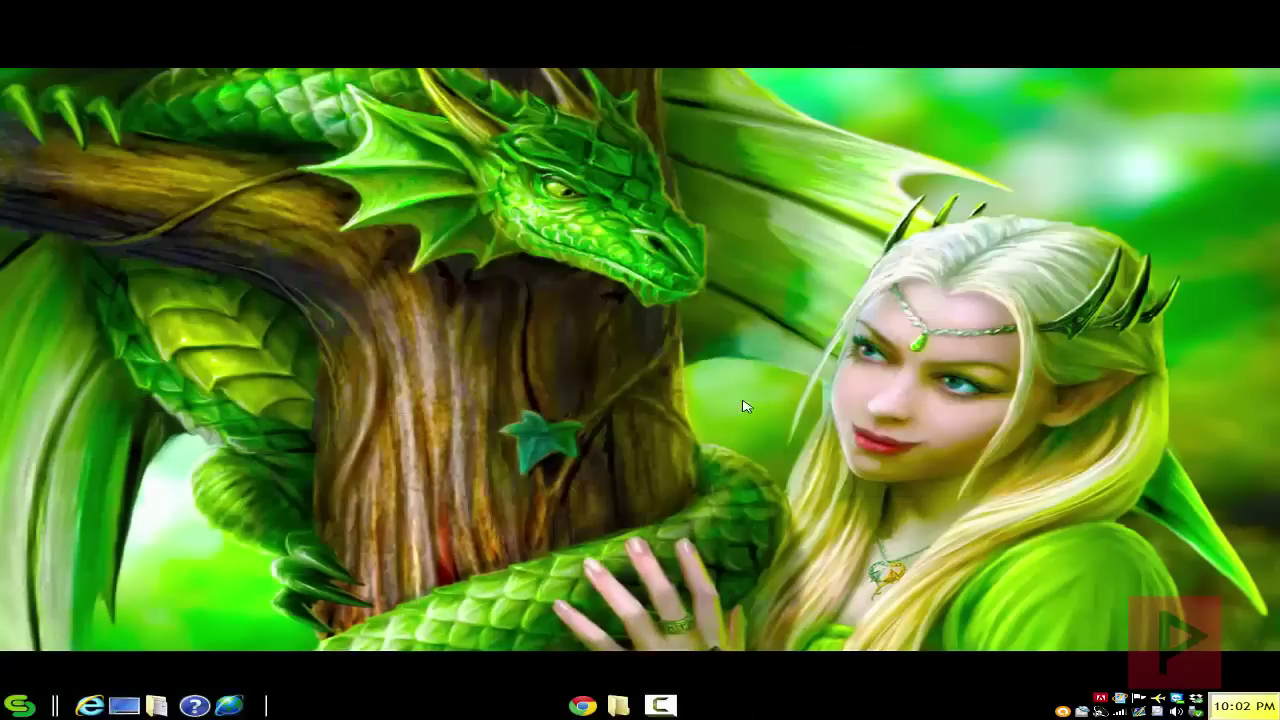